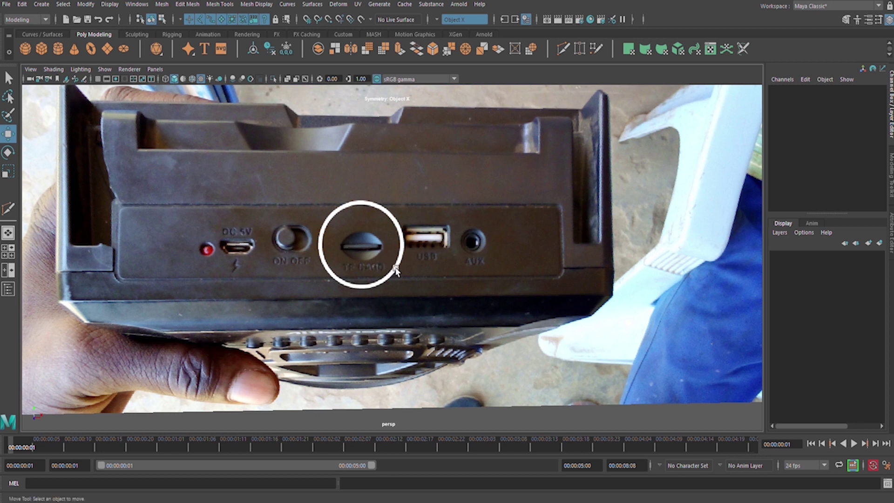
Examine the circled TF card slot in the reference photo of the radio up close
scroll(339, 248, "down", 3)
scroll(338, 247, "up", 8)
middle_click_drag(378, 257, 441, 301, "alt")
middle_click_drag(487, 345, 452, 302, "alt")
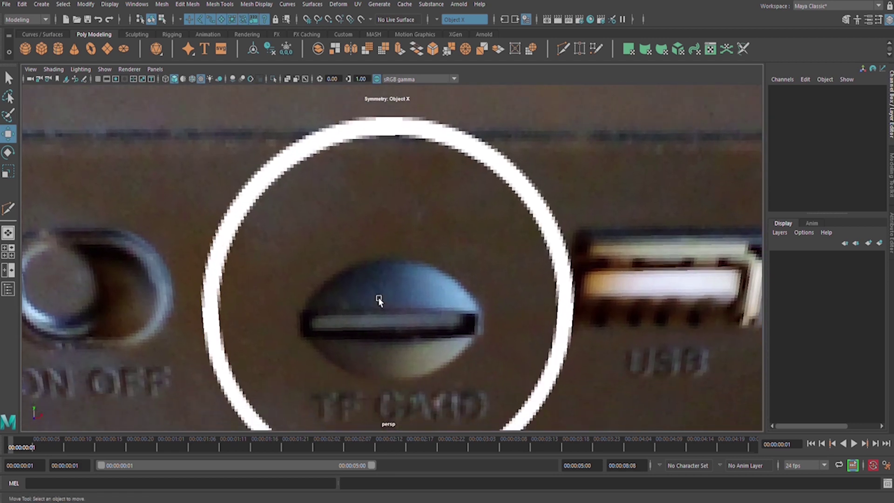
scroll(388, 308, "up", 5)
scroll(391, 314, "down", 6)
left_click_drag(393, 319, 368, 324, "alt")
scroll(394, 284, "down", 5)
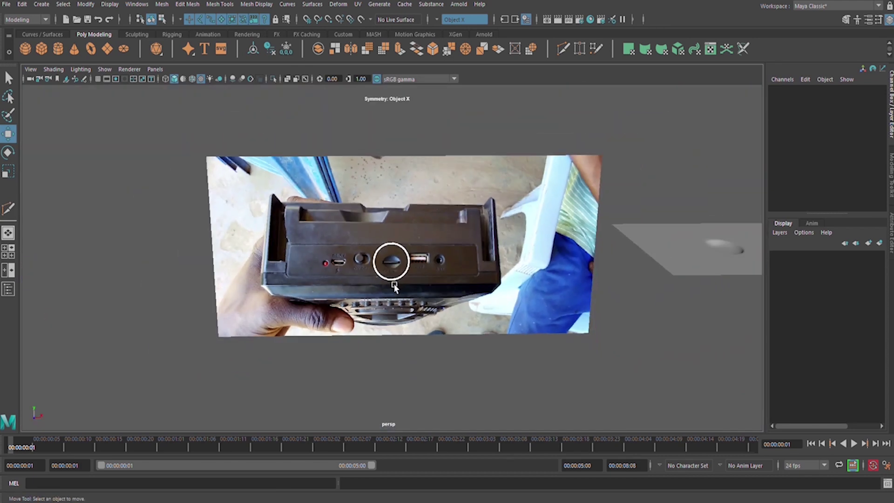
scroll(399, 275, "up", 4)
scroll(400, 264, "up", 6)
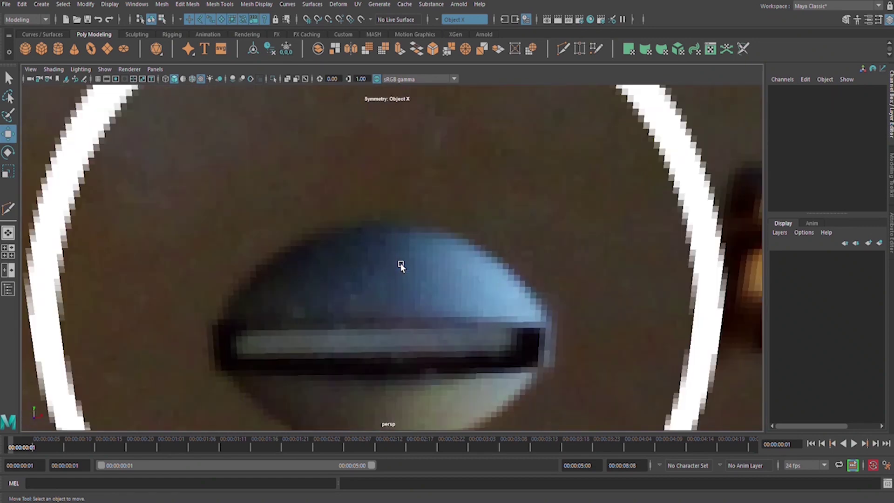
scroll(400, 252, "down", 3)
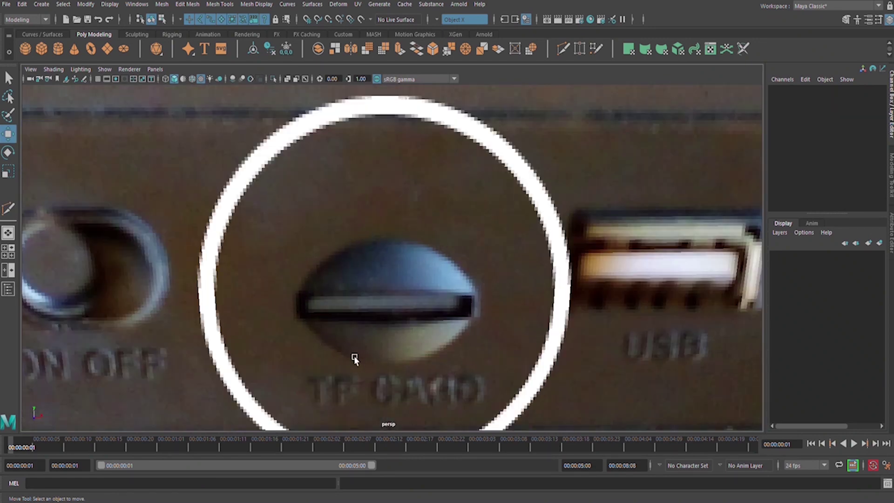
scroll(434, 300, "down", 8)
Inspect the example plane with the oval recess, checking both its shaded surface and its wireframe topology
middle_click_drag(565, 252, 228, 310, "alt")
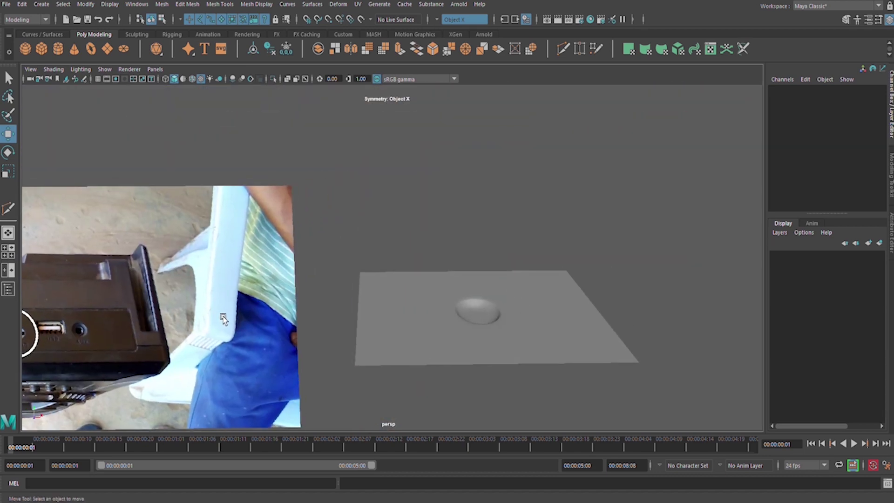
left_click(564, 305)
left_click_drag(509, 323, 471, 320, "alt")
middle_click_drag(471, 319, 409, 217, "alt")
scroll(411, 220, "up", 8)
key("f")
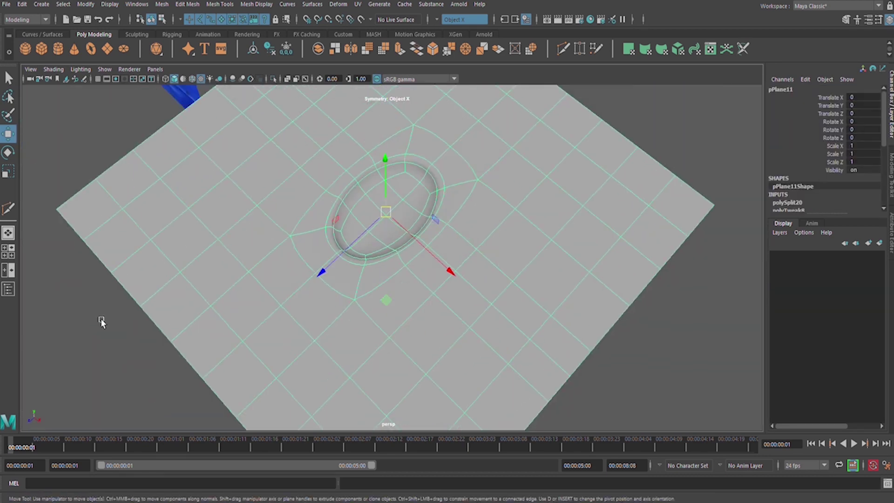
left_click(56, 347)
left_click_drag(342, 255, 418, 254, "alt")
left_click(455, 253)
left_click(618, 235)
scroll(413, 175, "up", 6)
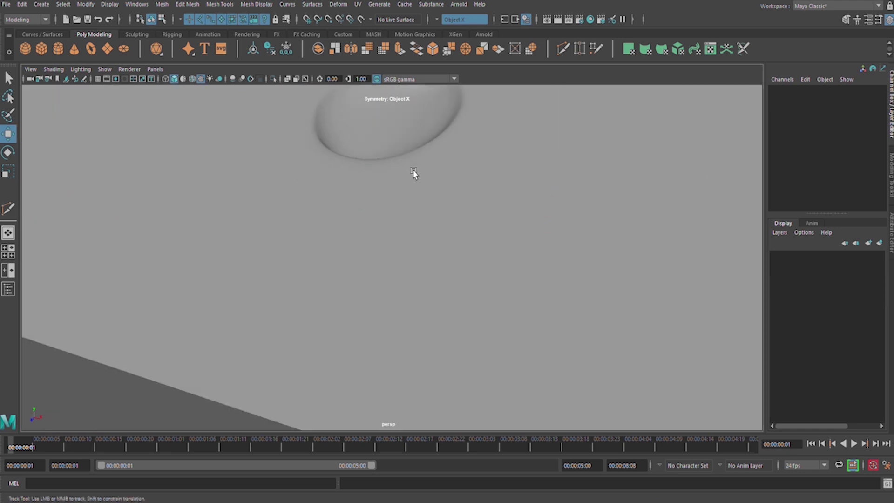
middle_click_drag(413, 182, 362, 269, "alt")
left_click_drag(362, 269, 71, 93, "alt")
Delete the example plane with the oval recess
scroll(397, 261, "down", 6)
left_click(440, 257)
key("Delete")
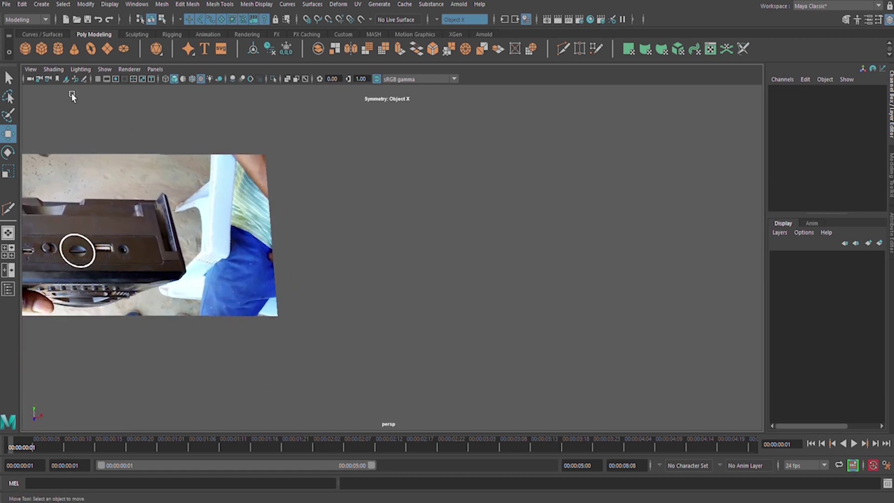
Create a new polygon plane with 10 subdivisions in both width and height
left_click(111, 51)
key("f")
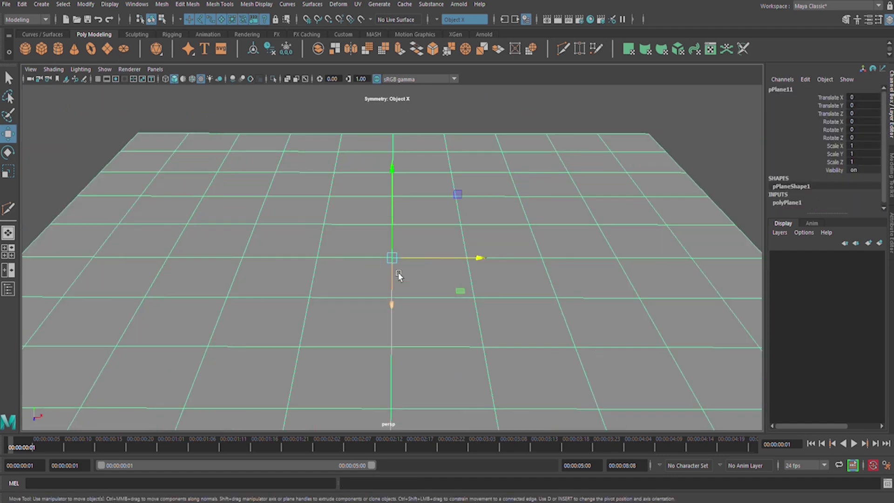
left_click_drag(399, 274, 431, 231, "alt")
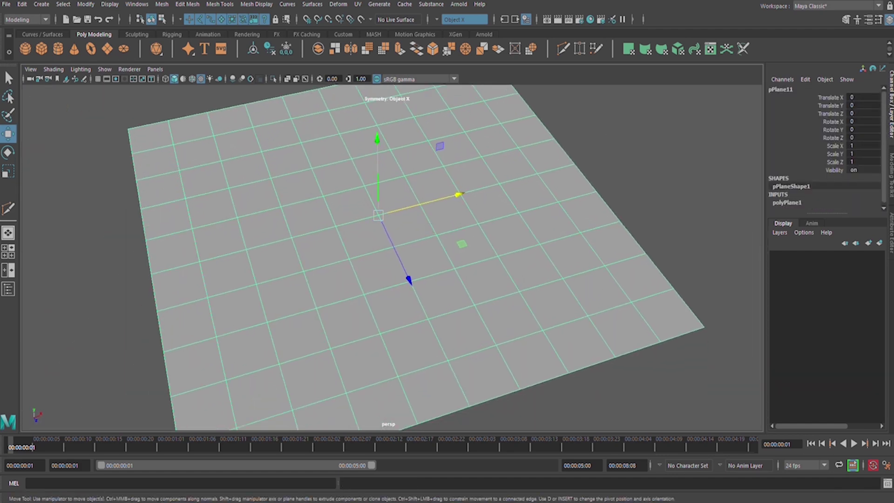
left_click(796, 202)
left_click_drag(825, 184, 834, 196)
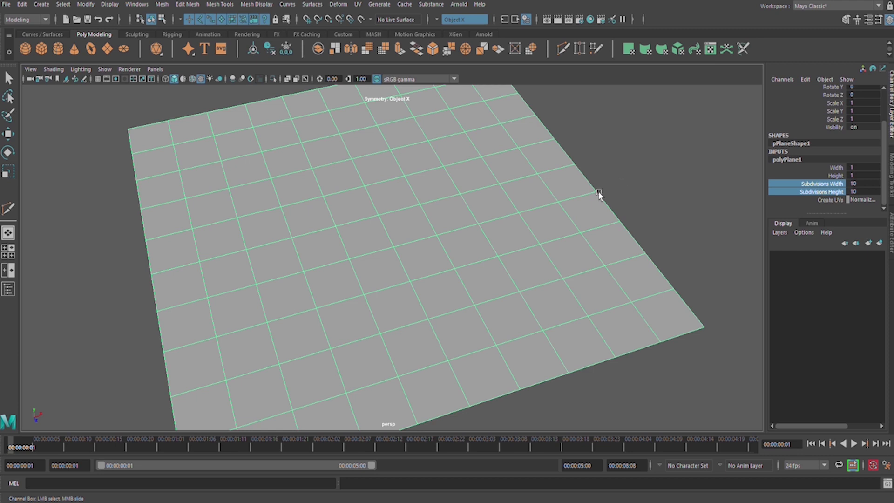
mouse_move(599, 195)
middle_mouse_down()
mouse_move(607, 197)
mouse_move(598, 197)
middle_mouse_up()
left_click_drag(359, 222, 443, 219, "alt")
scroll(409, 230, "down", 4)
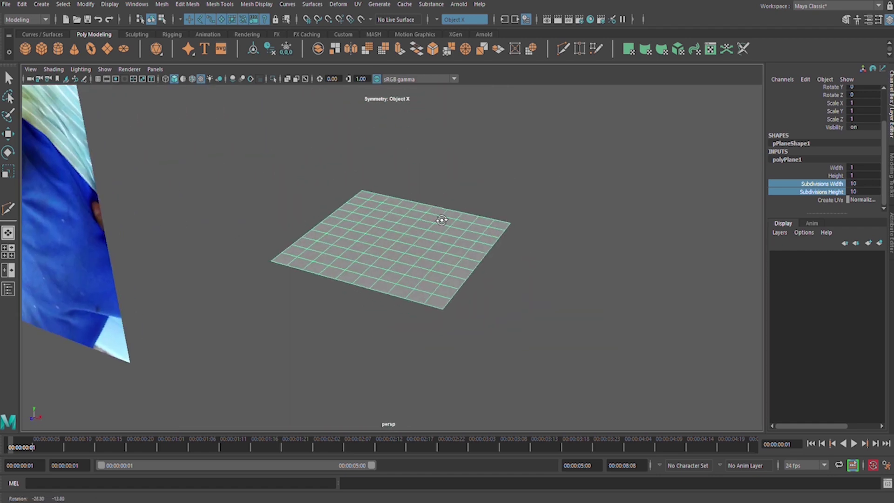
Create a polygon cylinder at the plane's center and scale it uniformly to 0.24
left_click(59, 50)
right_click_drag(385, 229, 409, 235, "alt")
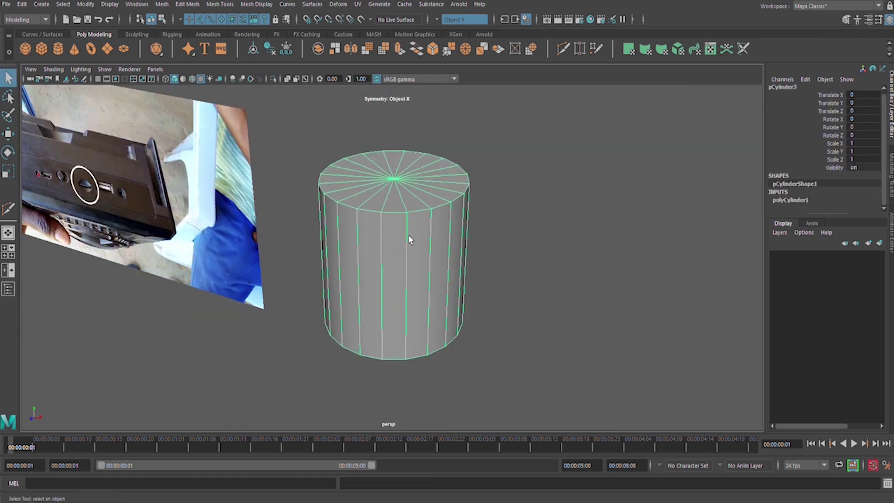
key("w")
scroll(395, 214, "up", 4)
scroll(410, 235, "up", 2)
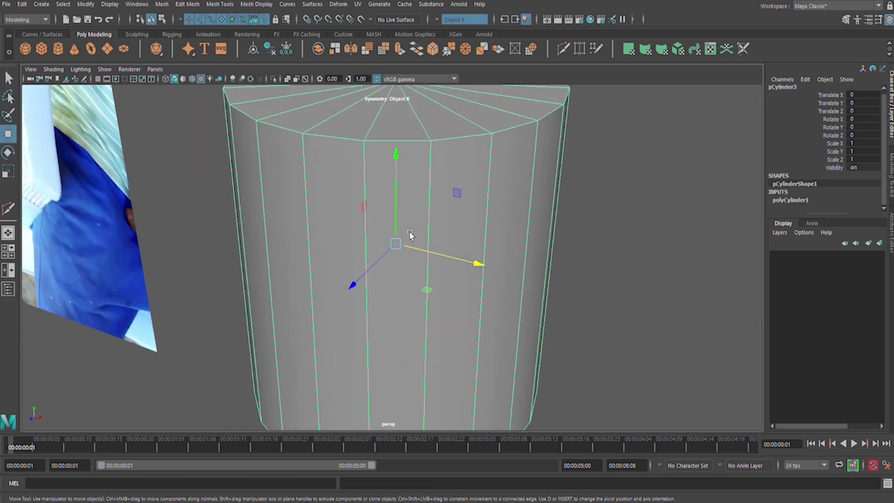
key("r")
left_click_drag(398, 248, 206, 295)
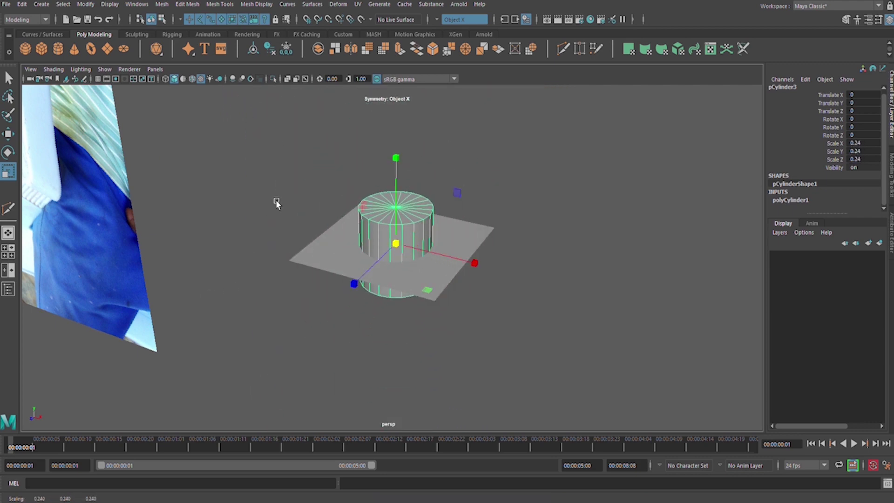
Display wireframe on shaded and set the cylinder's axis subdivisions to 12 and cap subdivisions to 0
left_click(193, 80)
scroll(412, 209, "up", 6)
left_click_drag(414, 226, 450, 244, "alt")
left_click(799, 200)
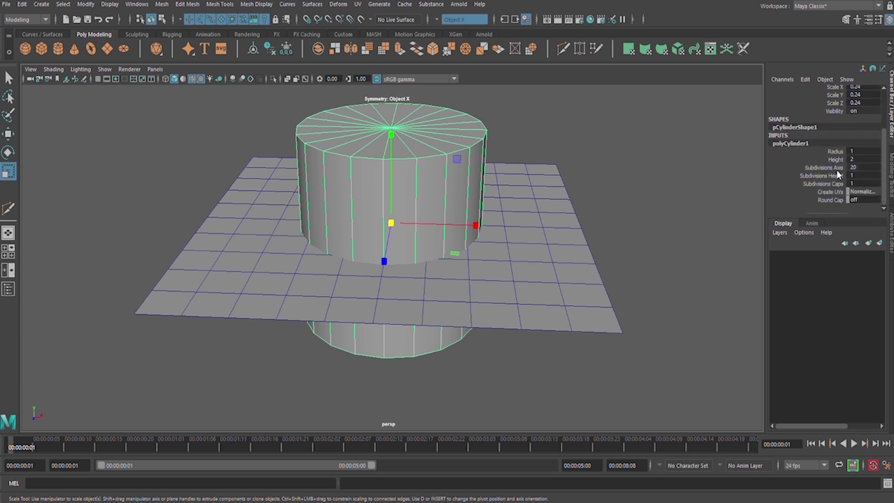
left_click(833, 168)
middle_click_drag(559, 194, 514, 214)
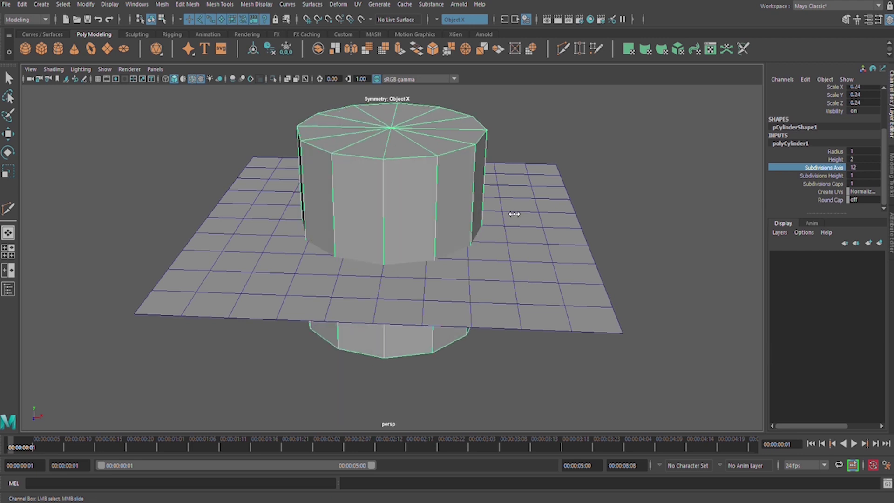
left_click(837, 184)
middle_click_drag(678, 189, 624, 189)
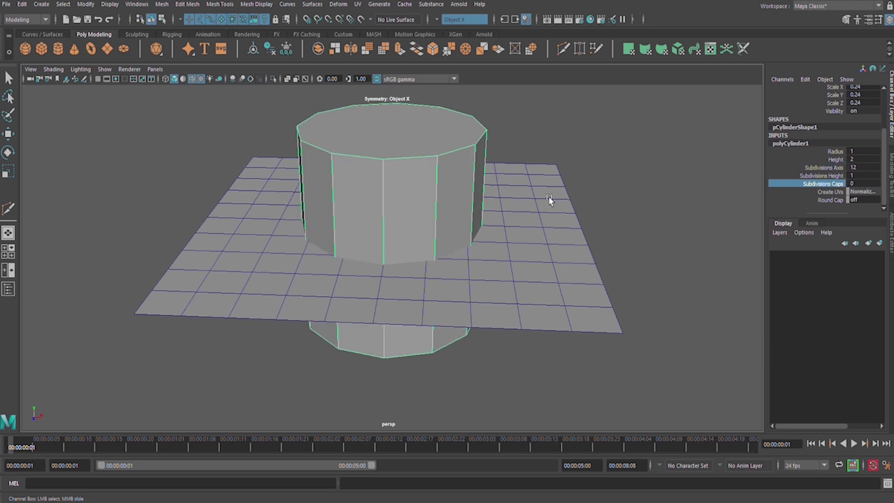
Scale the cylinder uniformly to 0.096 and raise it to a Translate Y of 0.107
scroll(376, 231, "down", 4)
mouse_move(376, 231)
left_mouse_down("alt")
mouse_move(449, 236)
mouse_move(432, 226)
mouse_move(378, 230)
left_mouse_up("alt")
scroll(431, 225, "up", 6)
key("r")
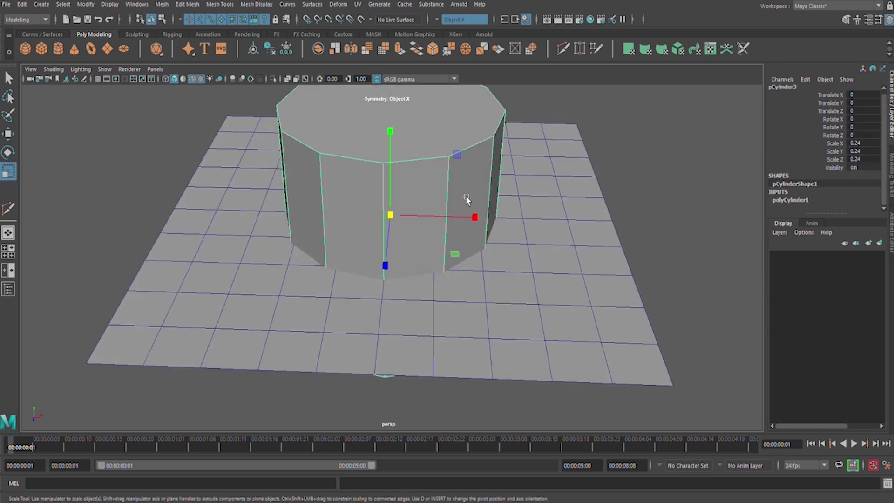
left_click_drag(402, 221, 301, 231)
key("w")
left_click_drag(427, 208, 393, 136, "alt")
left_click_drag(399, 196, 485, 268, "alt")
Rotate the upright cylinder so that it lies horizontally along the X axis
key("e")
left_click_drag(446, 235, 411, 236, "alt")
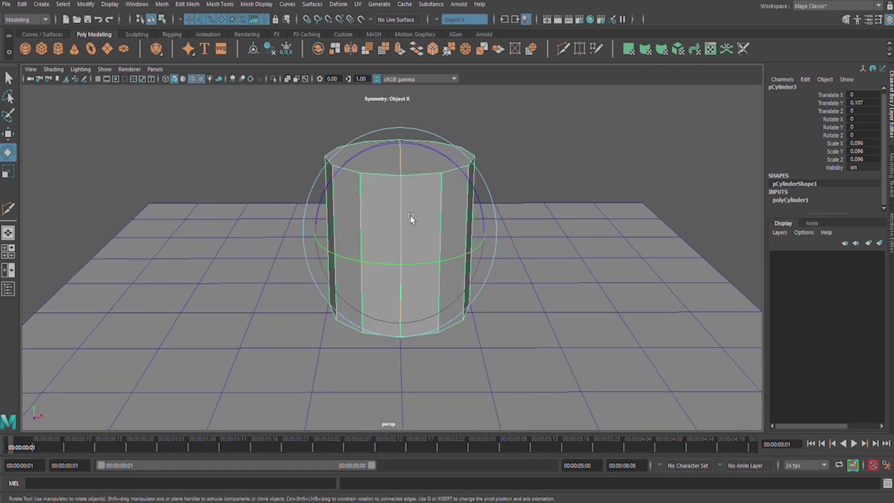
left_click_drag(428, 149, 487, 184)
Freeze the cylinder's transformations, delete its history and stretch it lengthwise to a Scale X of 1.051
key("r")
left_click_drag(484, 234, 455, 253)
left_click(286, 49)
left_click(273, 52)
left_click_drag(424, 209, 504, 259, "alt")
key("w")
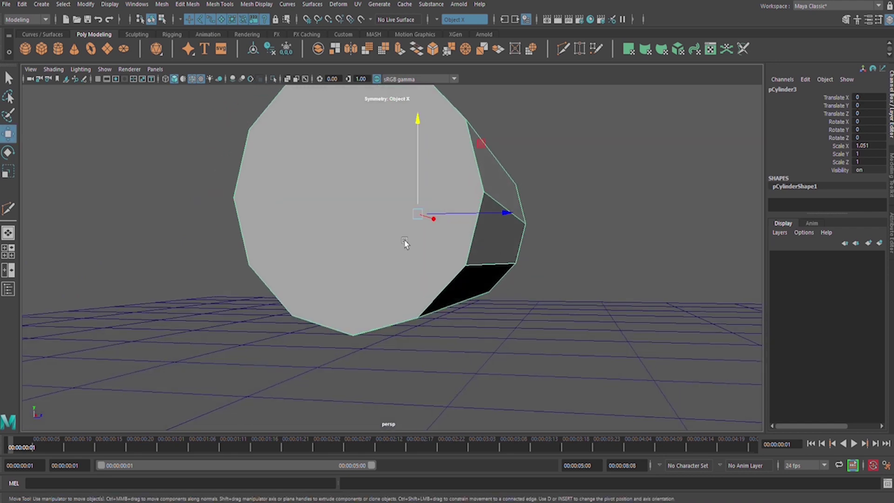
Freeze transformations and delete construction history on both the cylinder and the plane
scroll(390, 233, "down", 5)
left_click_drag(387, 225, 348, 200, "alt")
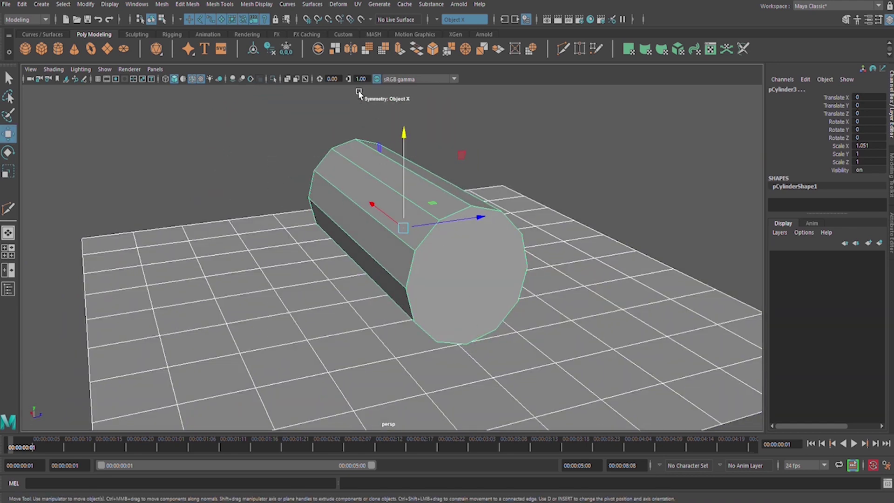
left_click(286, 48)
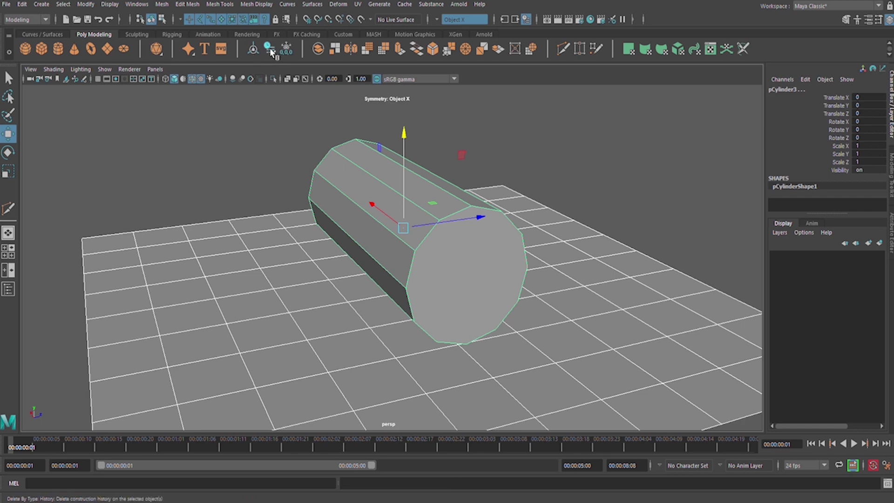
left_click(288, 49)
Lower the cylinder into the plane to Translate Y -0.048 and stretch it to a Scale X of 1.083
left_click_drag(450, 234, 431, 246, "alt")
scroll(434, 230, "down", 5)
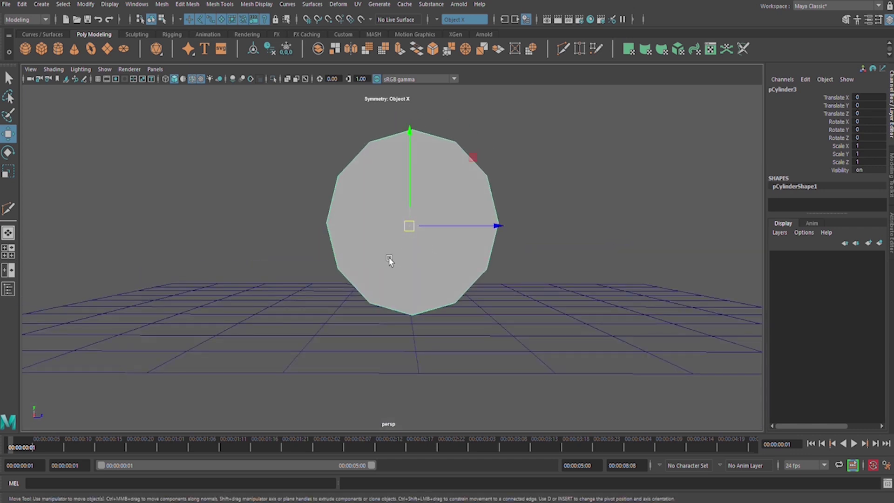
left_click_drag(421, 186, 535, 253)
key("r")
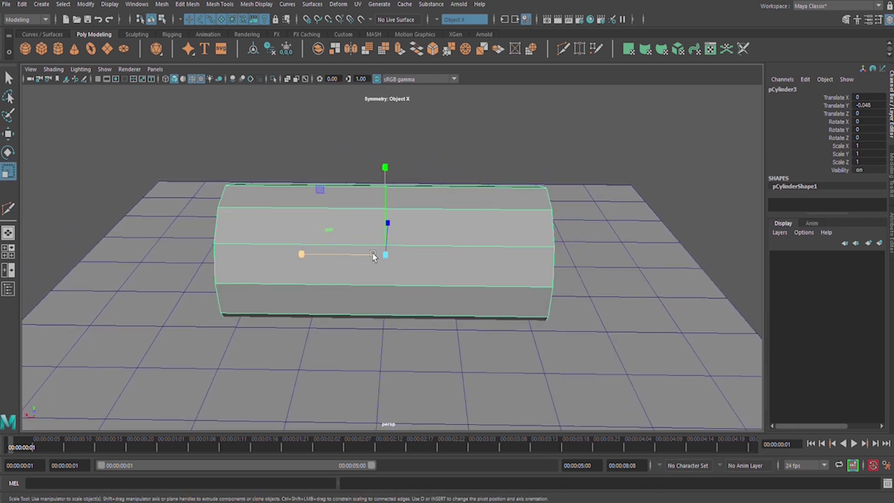
left_click_drag(371, 256, 471, 289)
Subtract the cylinder from the plane with a Boolean difference
left_click(451, 331)
left_click_drag(452, 331, 475, 286, "alt")
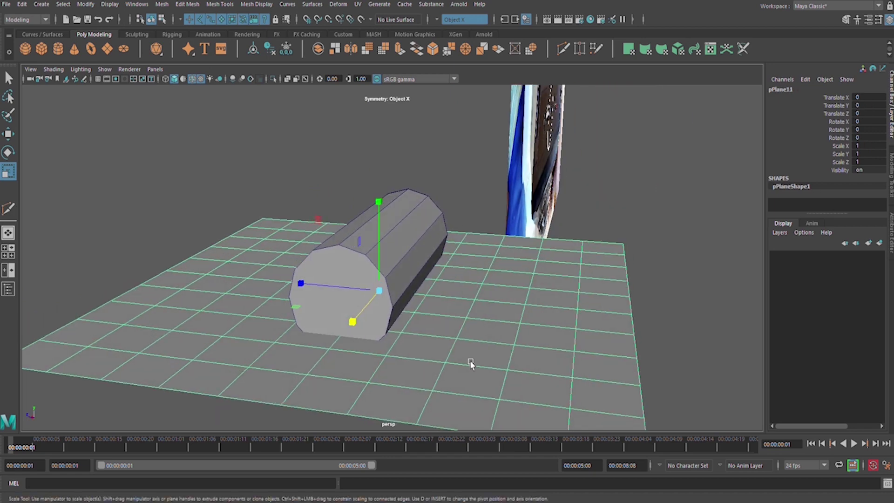
left_click(422, 260)
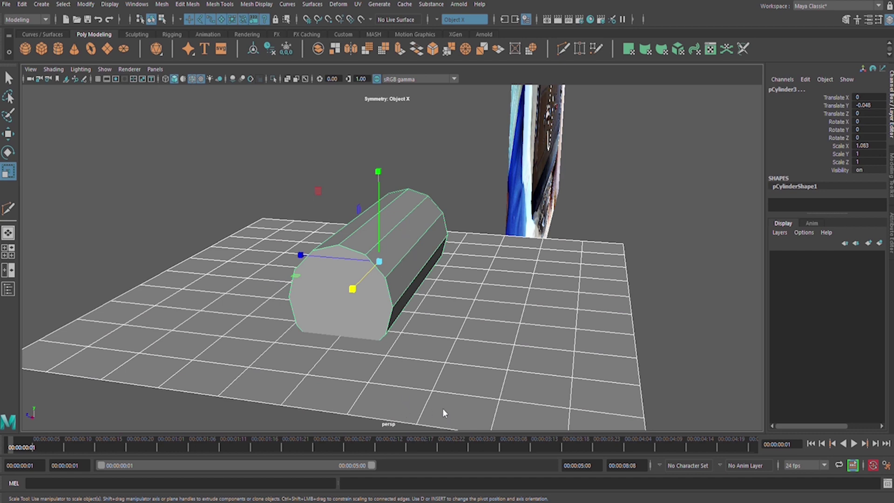
key("g")
left_click_drag(390, 268, 415, 292, "alt")
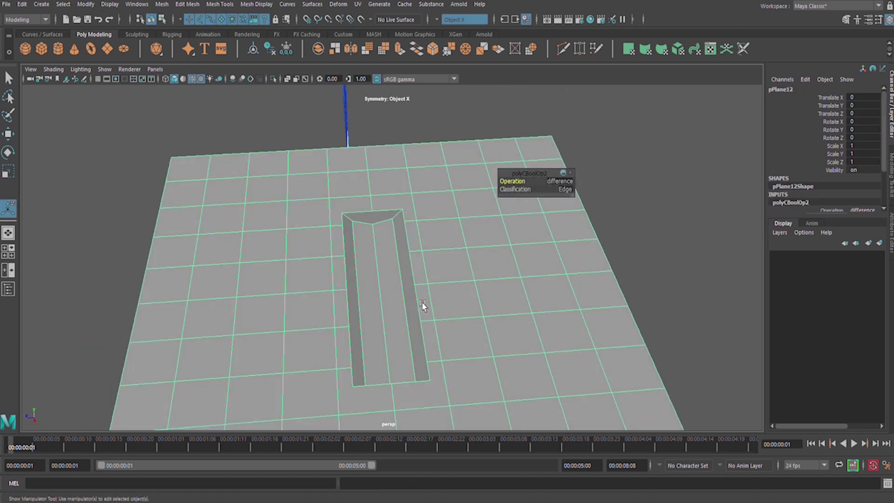
Turn off symmetry and select the faces on one half of the plane and recess
right_click_drag(416, 292, 531, 288, "alt")
left_click_drag(532, 288, 460, 311, "alt")
right_click_drag(459, 312, 431, 256, "alt")
left_click_drag(431, 256, 385, 220, "alt")
right_click_drag(377, 233, 385, 254)
left_click_drag(387, 250, 389, 230, "alt")
left_click_drag(148, 240, 374, 431)
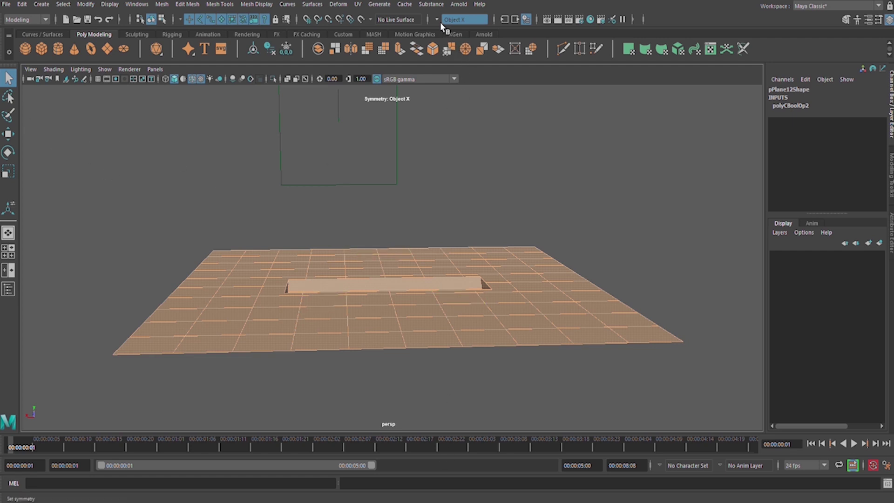
left_click(466, 26)
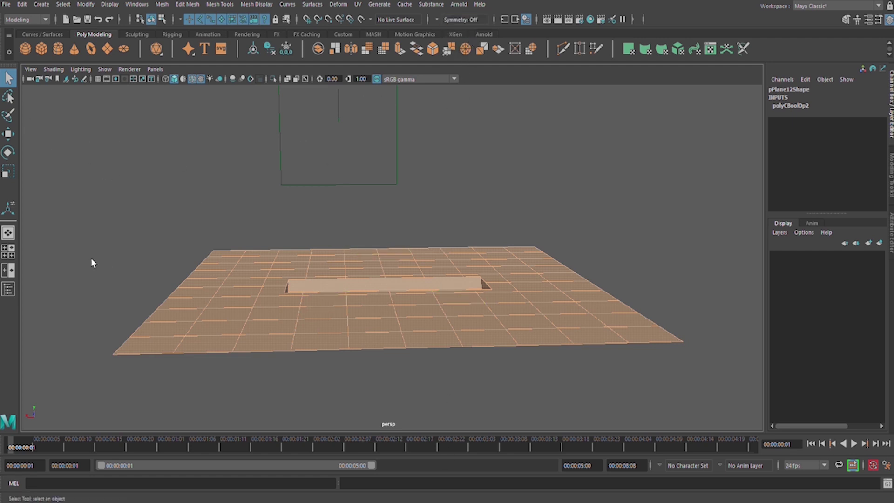
left_click_drag(62, 201, 362, 459)
left_click_drag(361, 291, 365, 331, "alt")
left_click_drag(425, 264, 420, 283, "alt")
right_click_drag(419, 283, 524, 335, "alt")
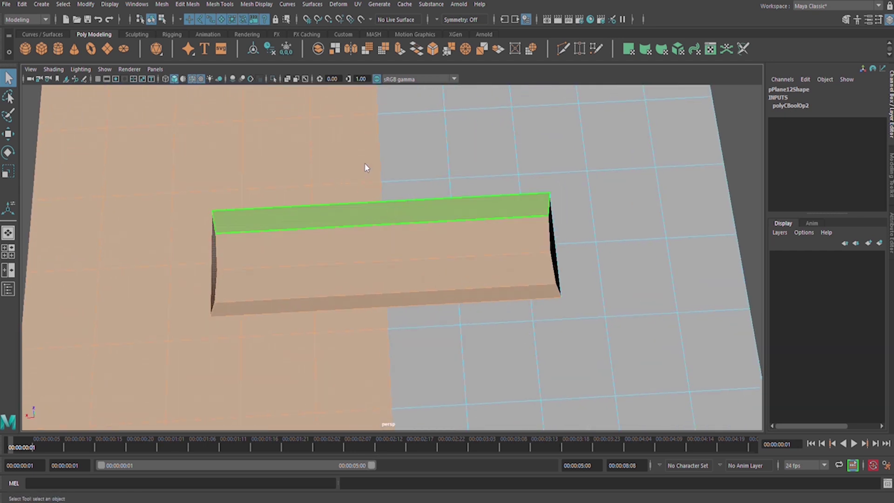
Switch to edges and cut across the recess floor with Multi-Cut, in line with the plane's middle edge line
right_click_drag(364, 163, 349, 87)
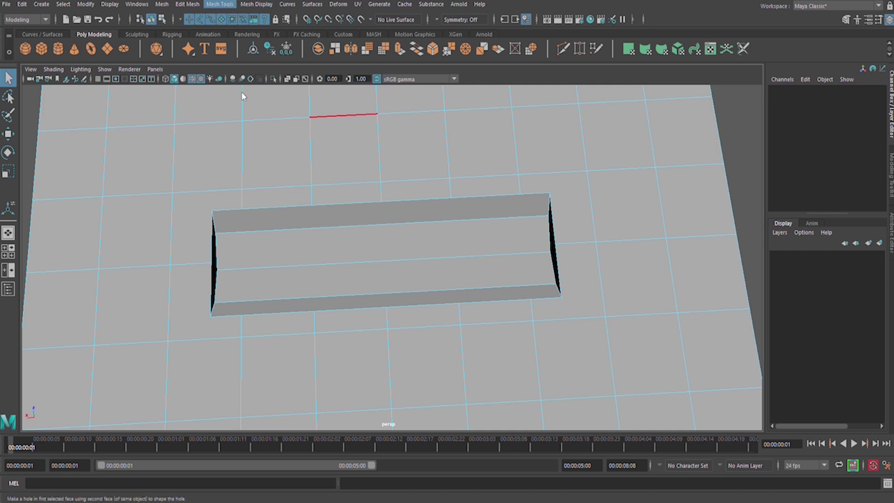
left_click(243, 112)
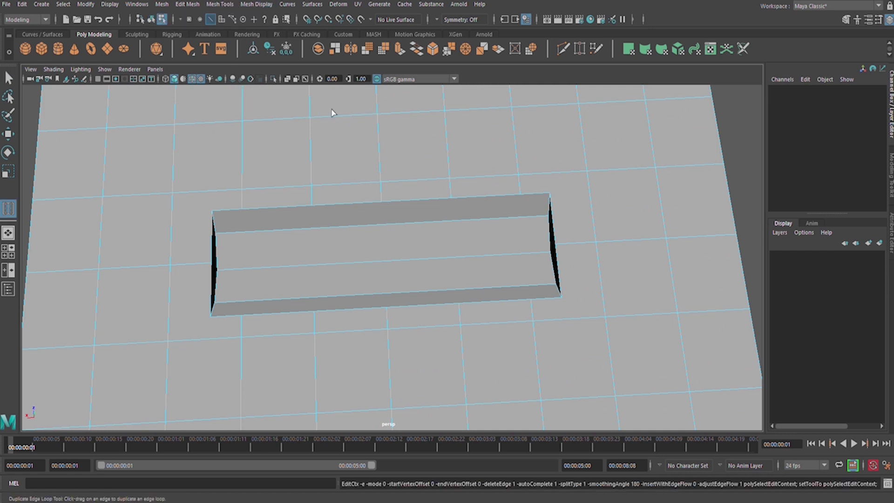
left_click(225, 6)
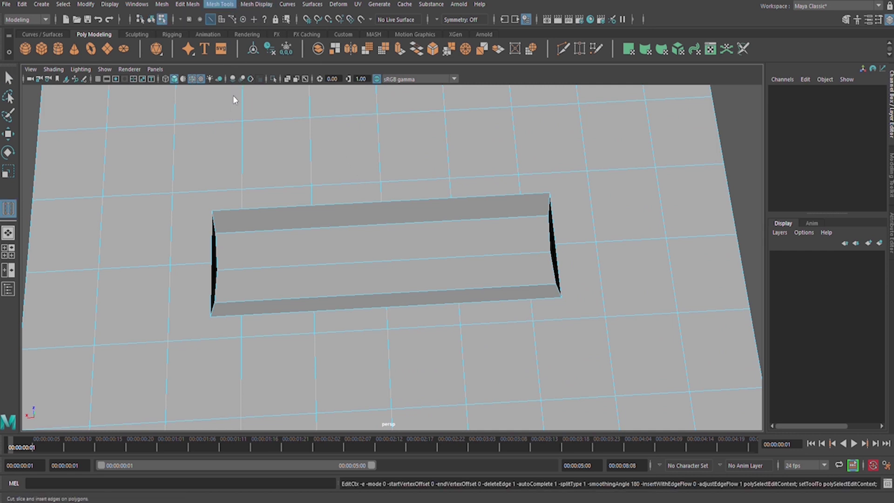
left_click(233, 95)
left_click(386, 224)
left_click(389, 293)
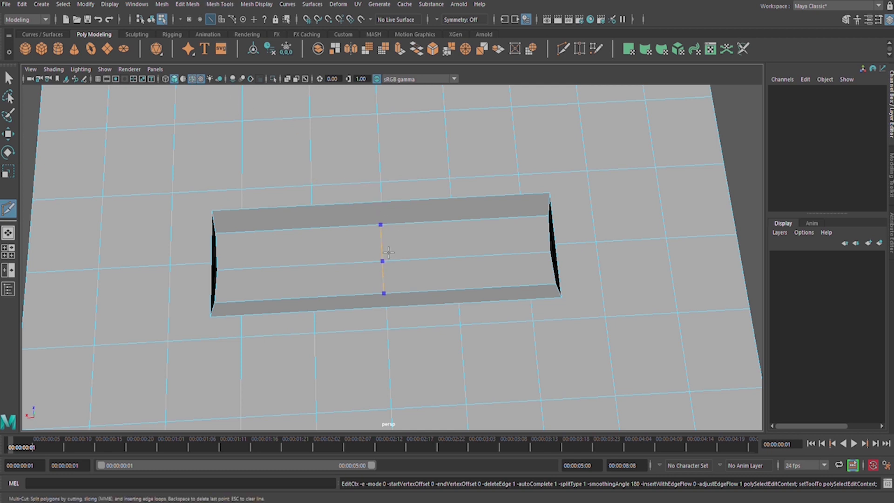
left_click(389, 252, "ctrl")
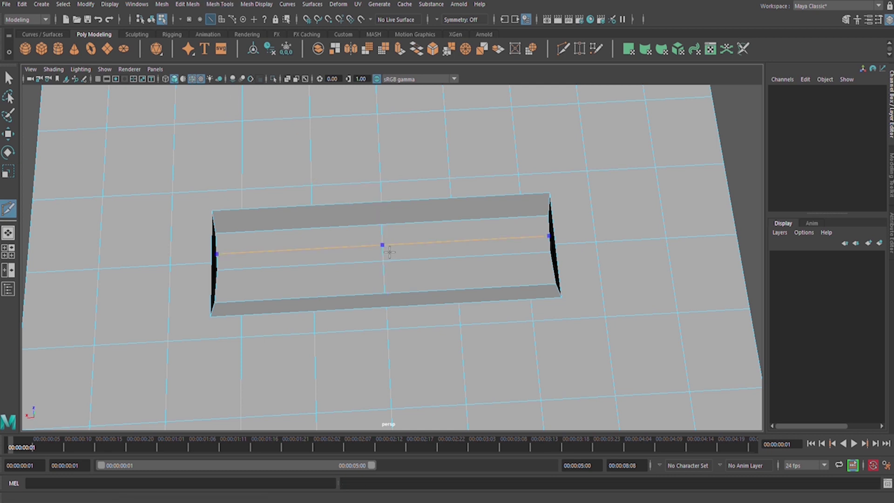
Extend the centre cut up both long recess walls with Multi-Cut, connecting the floor to the plane's middle edge line
left_click_drag(385, 245, 386, 223, "alt")
right_click_drag(385, 224, 509, 329, "alt")
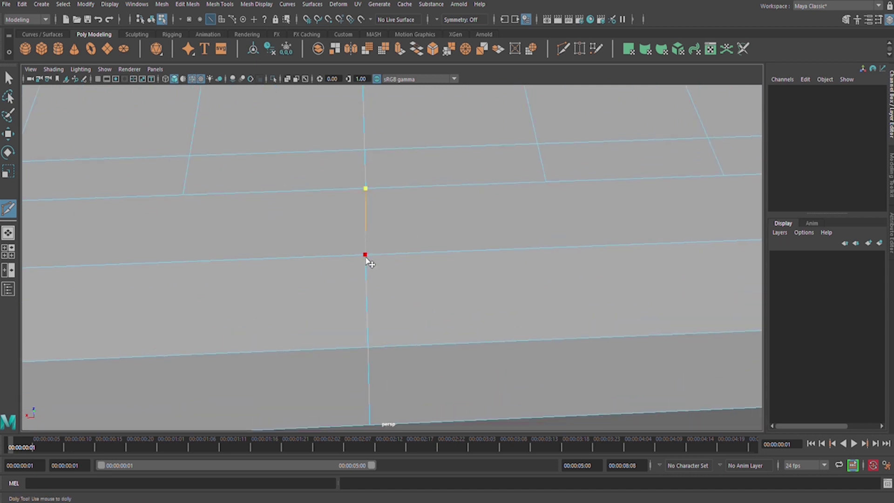
key("w")
right_click_drag(371, 262, 289, 209, "alt")
left_click_drag(391, 257, 448, 284, "alt")
left_click(9, 208)
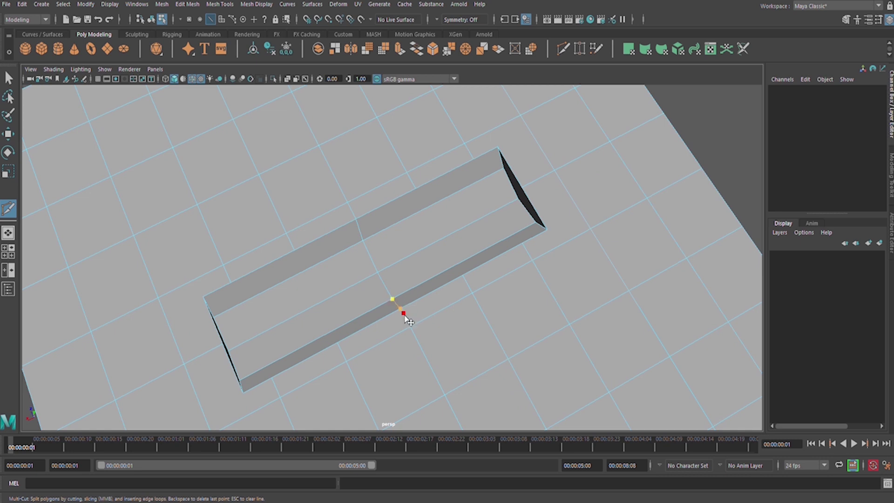
key("ctrl+z")
key("w")
Select the full centre edge loop across plane and recess and scale it along X to straighten it
left_click_drag(391, 285, 355, 252, "alt")
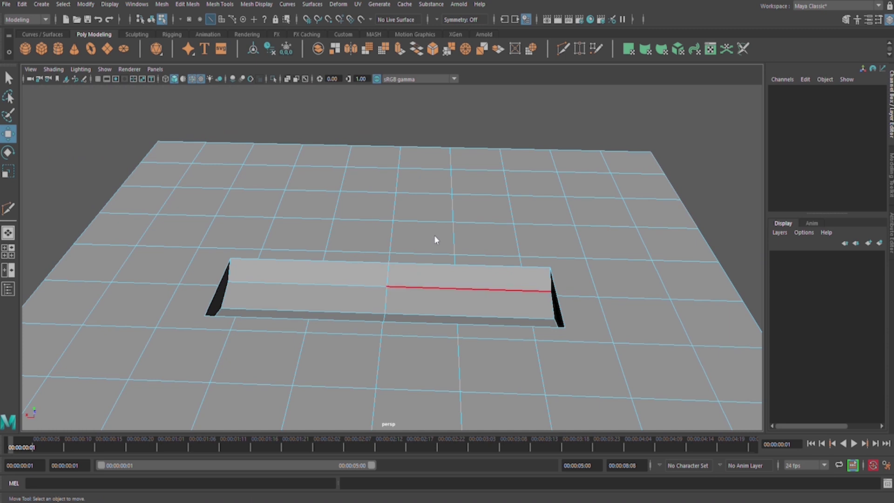
left_click(399, 286)
left_click_drag(393, 309, 374, 276, "alt")
key("r")
right_click_drag(374, 276, 413, 306, "alt")
left_click_drag(413, 306, 422, 338, "alt")
left_click_drag(354, 285, 393, 247)
scroll(389, 286, "down", 4)
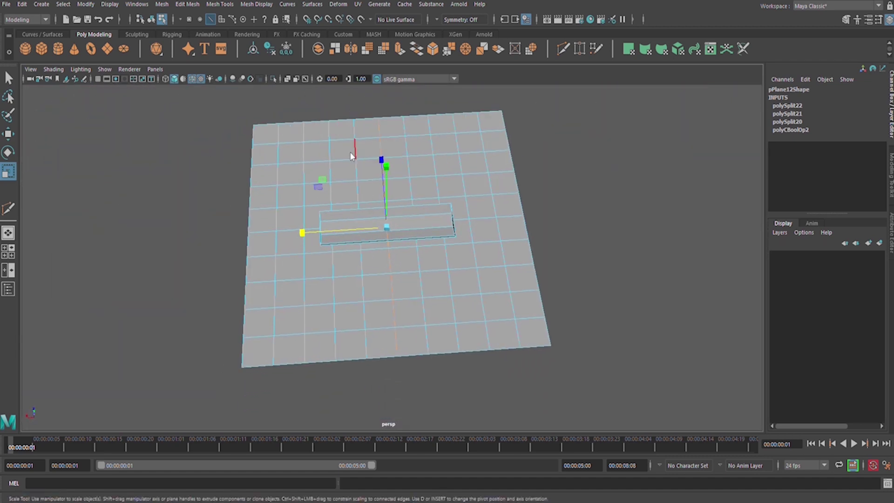
Select all faces on one side of the centre line and delete them, leaving half of the plane and recess
key("ctrl+a")
left_click_drag(175, 106, 334, 444)
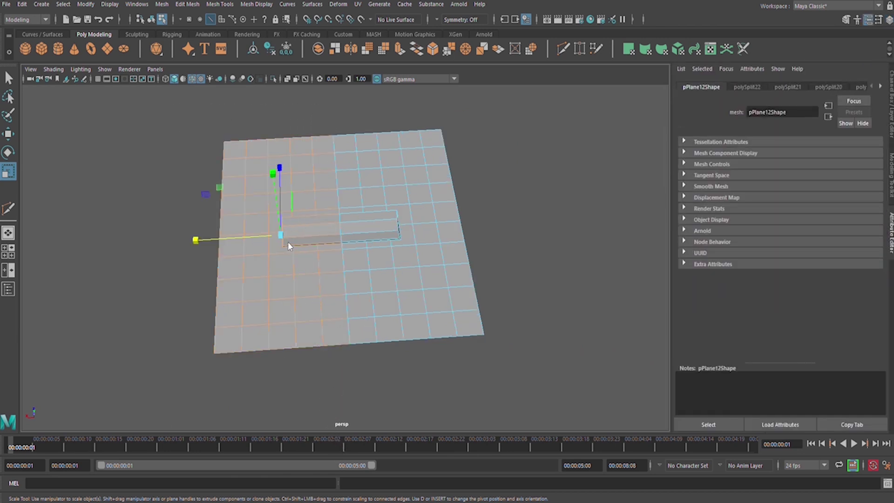
left_click(179, 111)
left_click_drag(176, 112, 332, 428)
key("Delete")
Cut across the remaining half's recess floor with Multi-Cut, in line with the plane edges nearest the open border
scroll(401, 219, "up", 5)
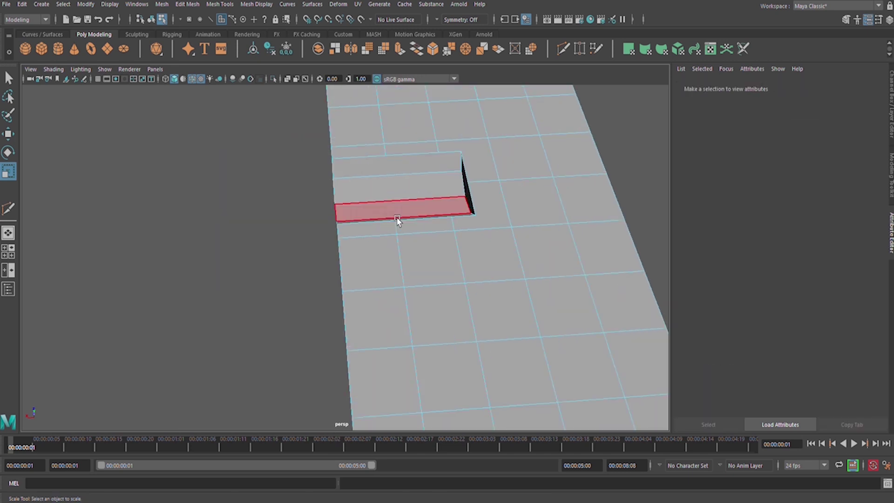
left_click_drag(444, 218, 415, 243, "alt")
right_click_drag(415, 244, 445, 204, "alt")
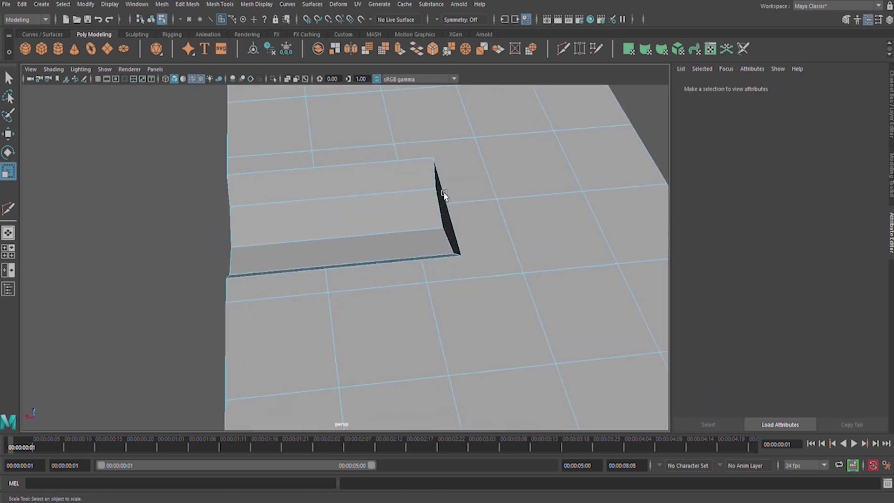
left_click_drag(445, 203, 498, 245, "alt")
left_click_drag(390, 285, 351, 320, "alt")
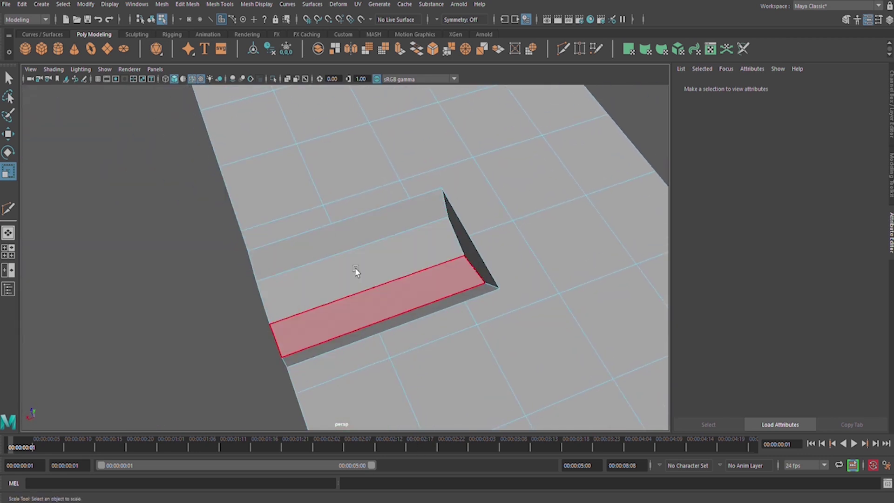
right_click_drag(350, 284, 356, 253)
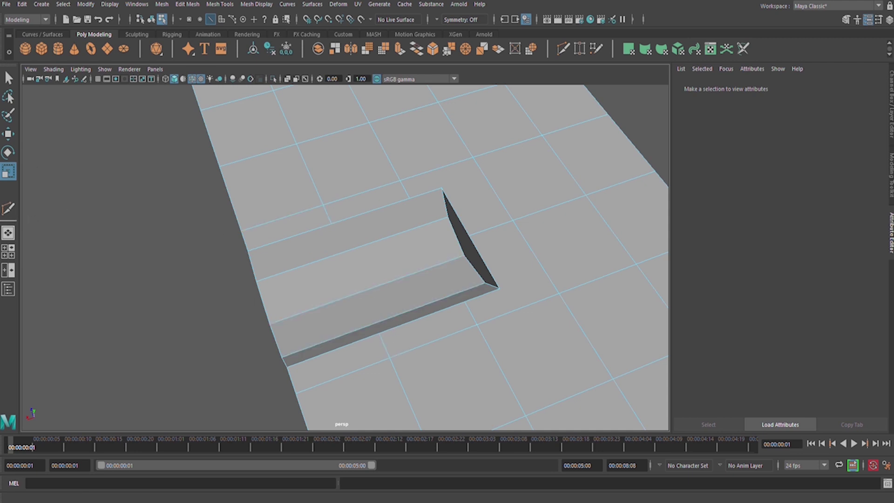
left_click(222, 101)
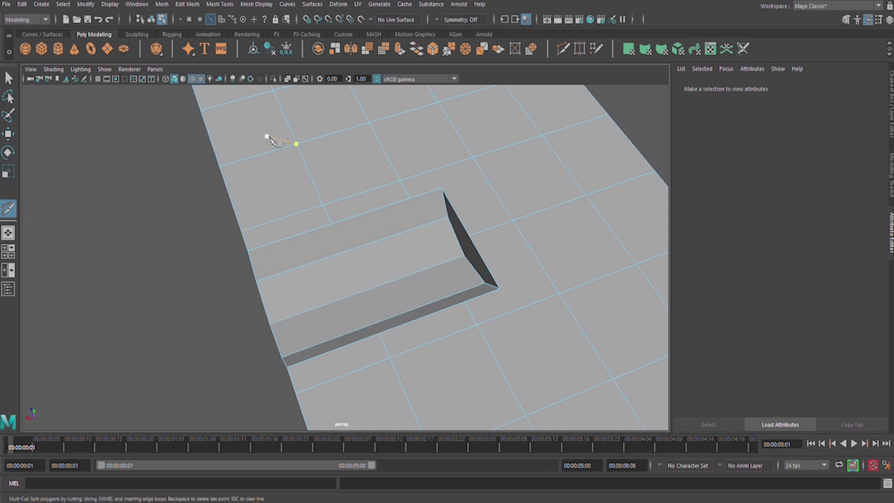
right_click(356, 276)
left_click_drag(356, 276, 322, 237, "alt")
right_click_drag(322, 237, 402, 277, "alt")
left_click_drag(402, 277, 408, 285, "alt")
key("ctrl+z")
left_click(385, 277, "ctrl")
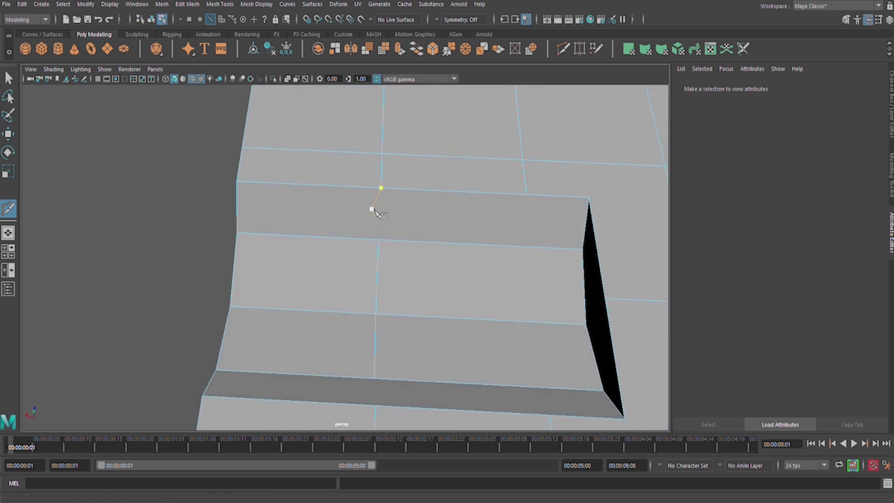
Connect the new floor cut to the rim on both long recess walls with Multi-Cut
left_click(379, 241)
key("w")
left_click(12, 208)
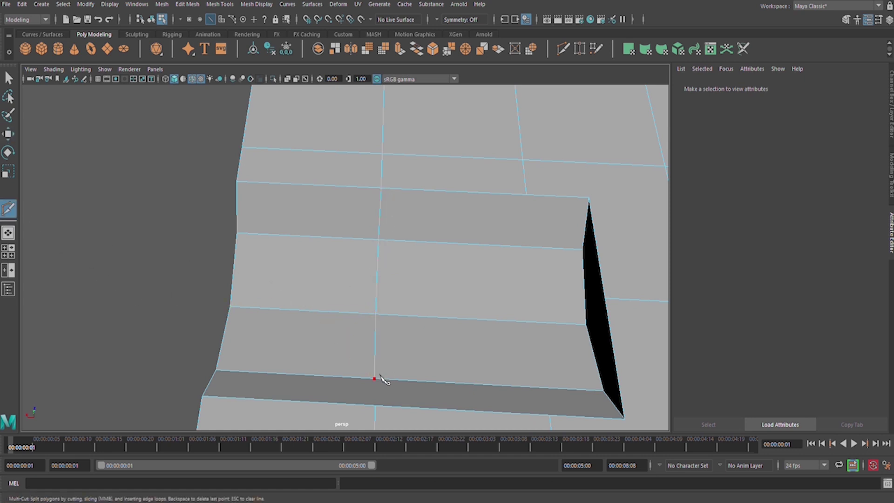
left_click(379, 410)
key("w")
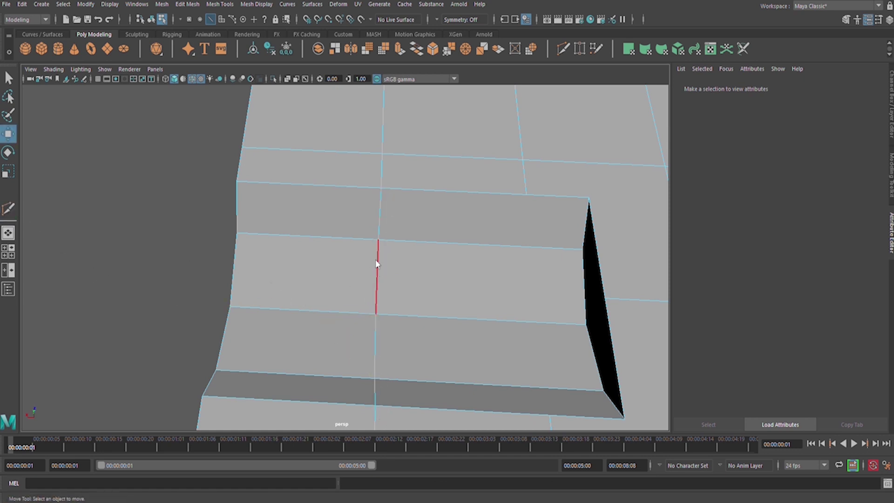
Select the completed edge loop across the recess and plane and scale it along X to straighten it
double_click(386, 262)
scroll(386, 265, "down", 5)
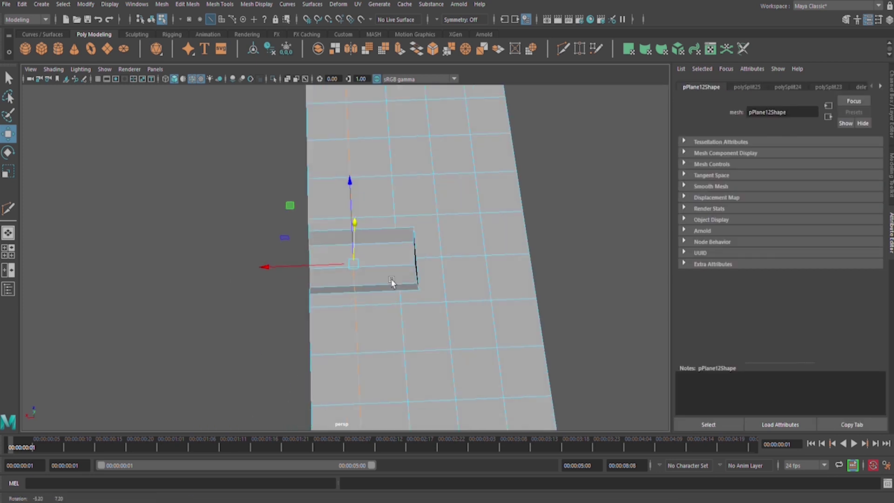
key("r")
middle_click_drag(354, 262, 386, 280)
Delete the two plane edge lines that dead-end at the recess rim beyond the new loop
left_click_drag(527, 307, 546, 239, "alt")
double_click(471, 288)
double_click(328, 182)
key("ctrl+Delete")
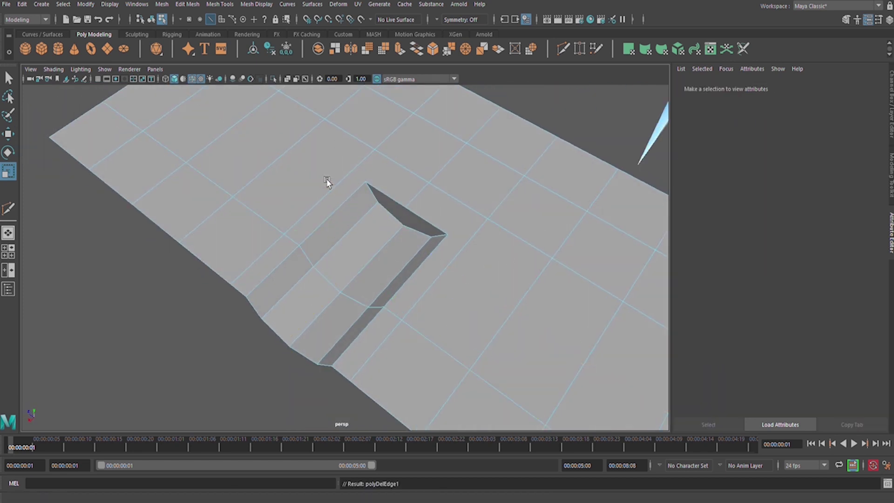
Switch to vertices, select a corner at the recess's closed end and set symmetry to Object Z
left_click_drag(502, 200, 549, 201, "alt")
right_click_drag(289, 155, 381, 175, "alt")
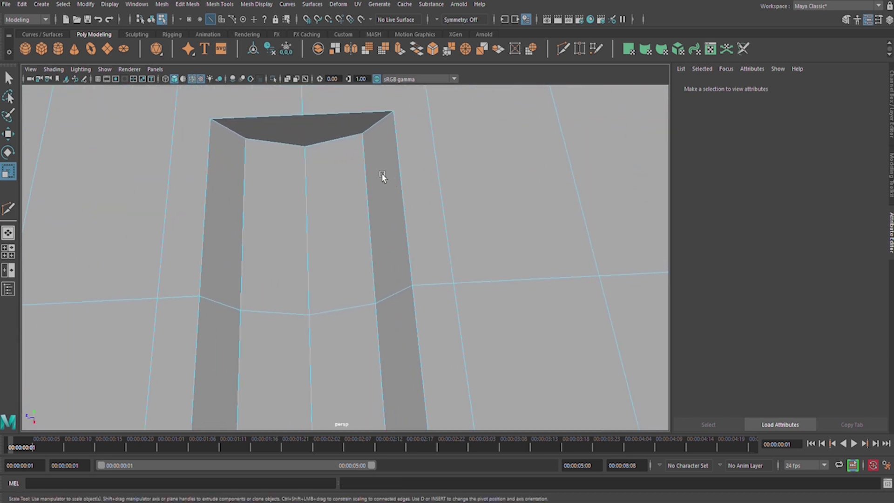
middle_click_drag(381, 174, 451, 298, "alt")
right_click_drag(451, 298, 379, 216, "alt")
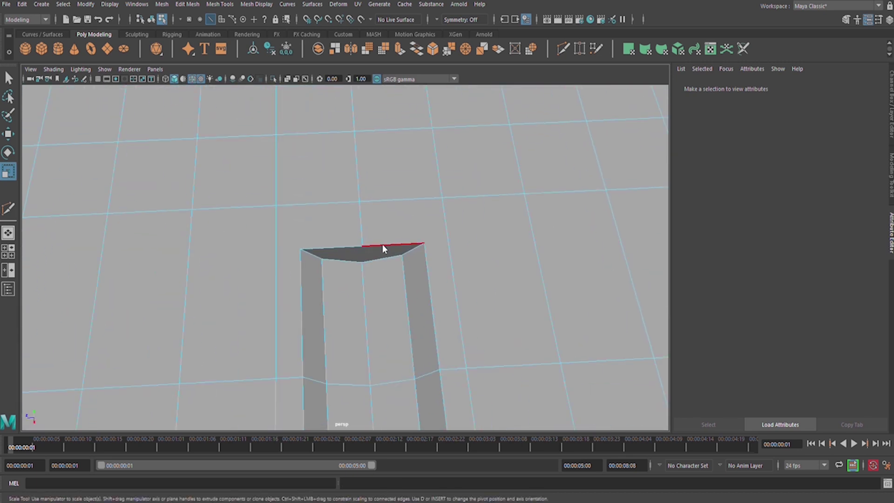
key("F9")
left_click(309, 240)
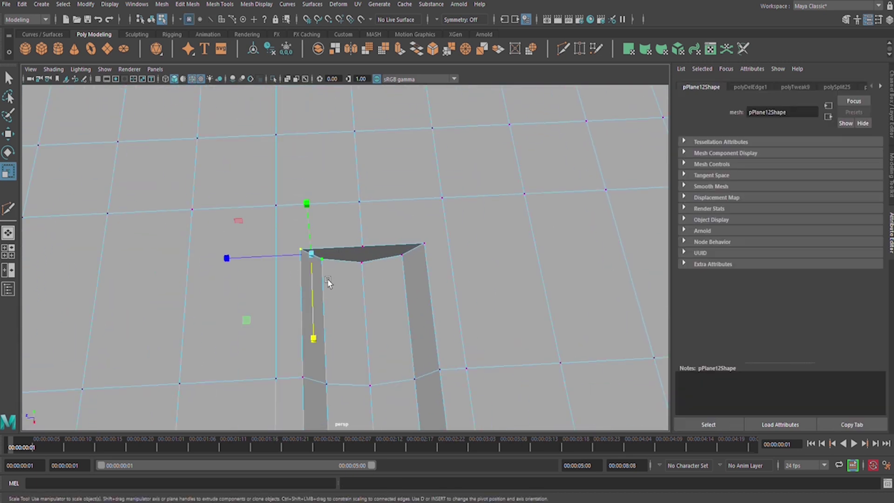
key("w")
left_click_drag(329, 285, 355, 292, "alt")
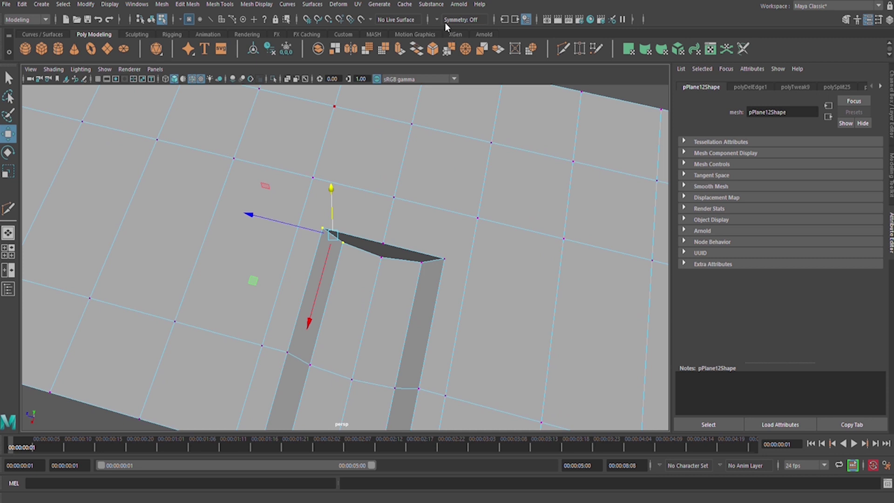
left_click(464, 35)
left_click_drag(416, 216, 384, 222, "alt")
left_click_drag(426, 286, 410, 261, "alt")
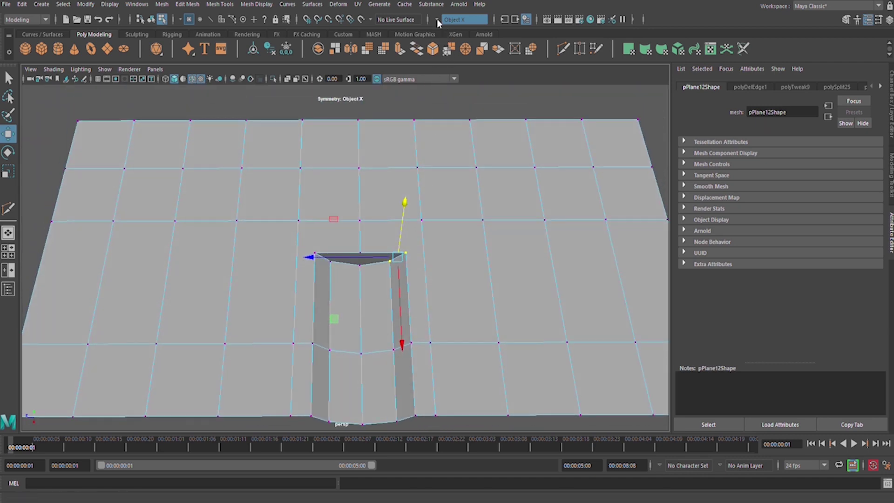
left_click_drag(350, 255, 318, 272, "alt")
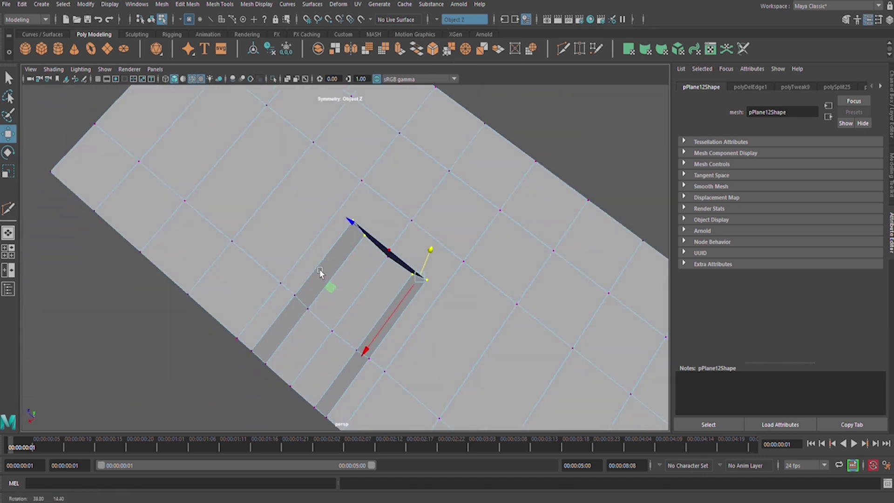
Pull the rim and floor corner vertices at the recess's closed end back along X, leaving the middle vertices as a tip
right_click_drag(317, 273, 442, 306, "alt")
middle_click_drag(441, 306, 390, 268, "alt")
left_click_drag(383, 239, 461, 291)
left_click_drag(433, 293, 401, 271, "alt")
left_click_drag(341, 193, 430, 329)
scroll(359, 291, "up", 3)
left_click_drag(375, 312, 329, 335)
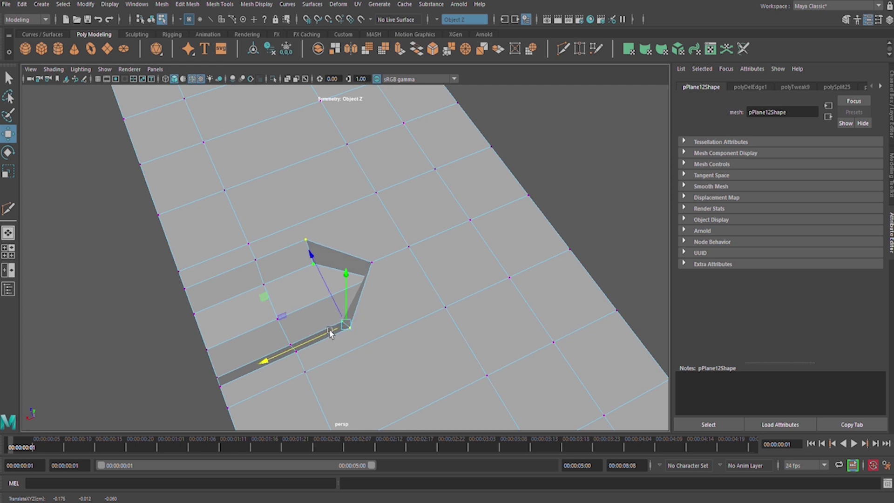
left_click_drag(410, 242, 376, 275, "alt")
Cut an edge between the floor and rim vertices at the recess tip with Multi-Cut
left_click(13, 211)
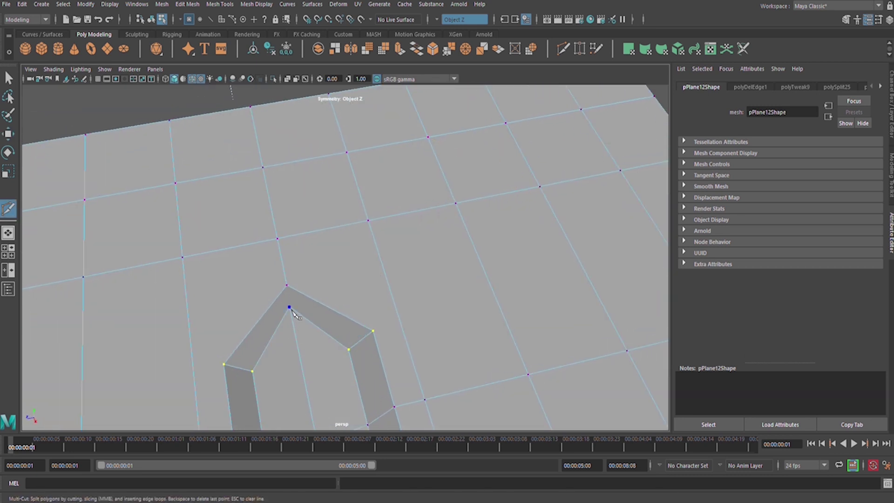
left_click(291, 288)
key("w")
scroll(297, 290, "down", 5)
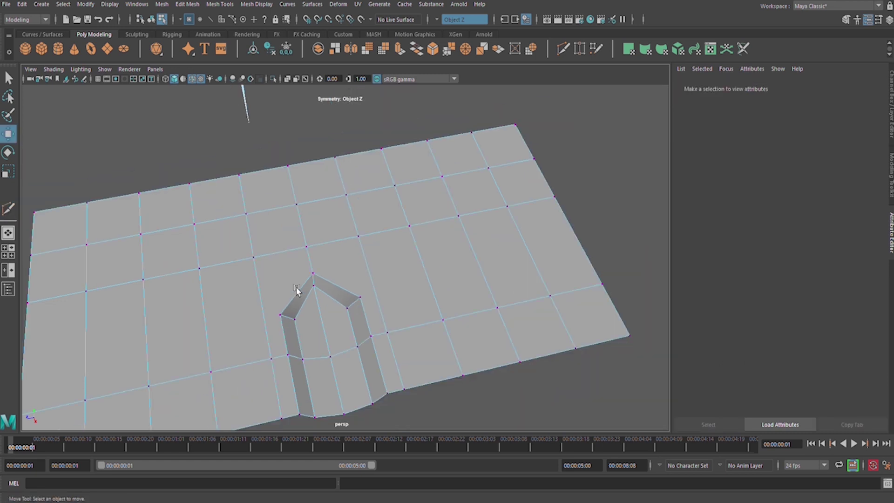
left_click_drag(297, 289, 286, 299, "alt")
scroll(301, 280, "up", 2)
Cut symmetric edges from the rim corner vertices to the nearest plane grid vertices beside the tip
left_click(9, 210)
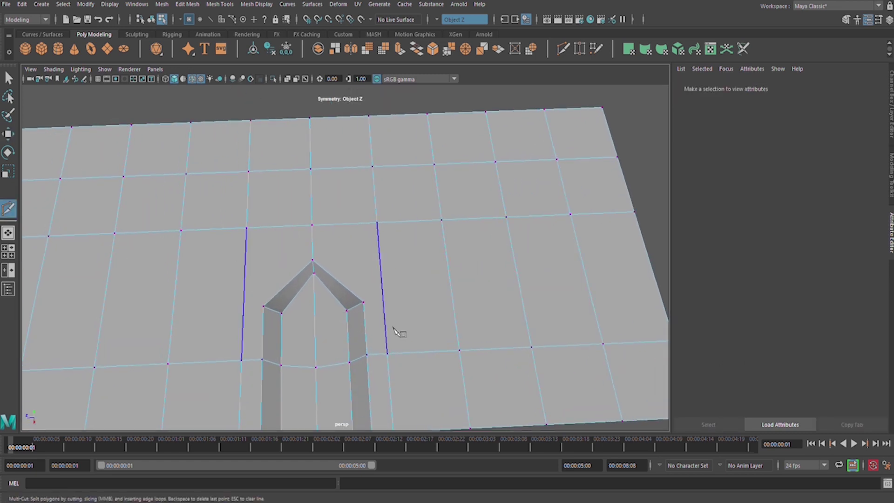
left_click(364, 304)
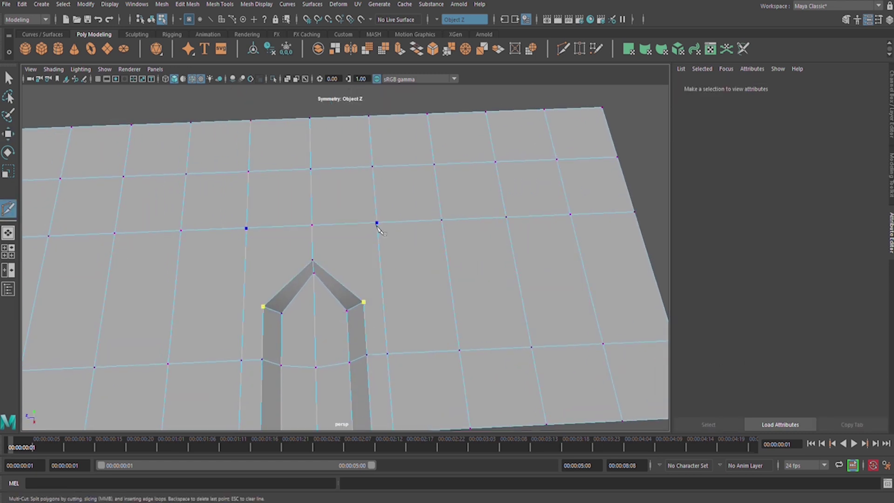
left_click(378, 227)
key("w")
scroll(342, 277, "down", 3)
middle_click_drag(339, 279, 340, 255, "alt")
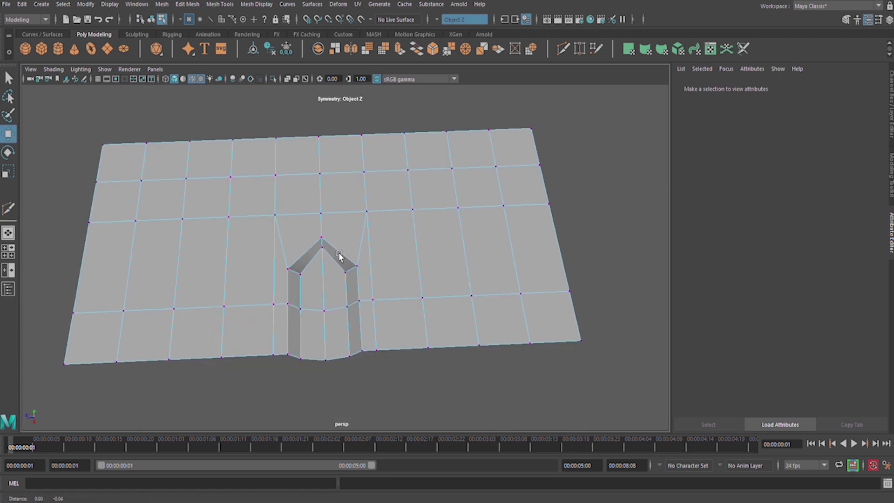
Move the recess side vertices at the inner edge loop and open border outward along Z to widen the slot symmetrically
right_click_drag(340, 255, 410, 304, "alt")
left_click_drag(379, 296, 376, 317)
left_click_drag(361, 264, 359, 298, "alt")
left_click_drag(240, 293, 240, 376)
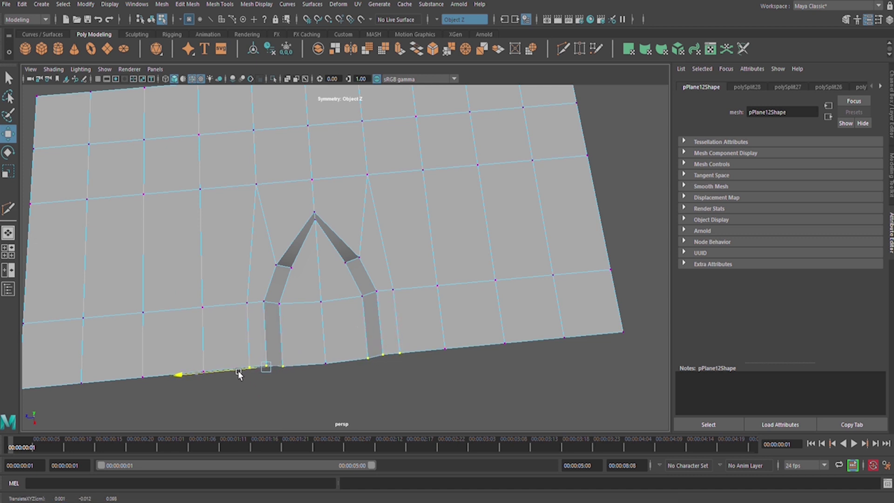
Move the rim and floor tip vertices inward along X to round off the recess's closed end
left_click(315, 215)
left_click_drag(327, 245, 298, 220)
left_click_drag(388, 335, 326, 367, "alt")
right_click_drag(373, 289, 443, 298, "alt")
left_click_drag(443, 298, 485, 348, "alt")
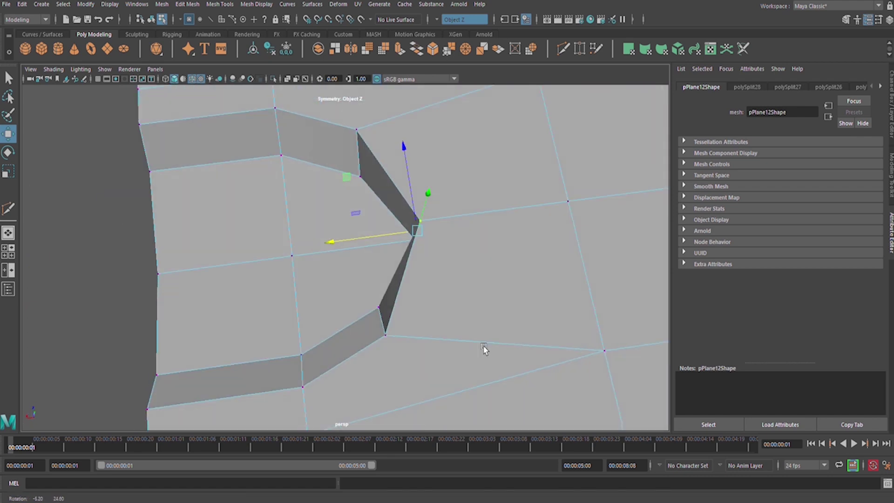
left_click(401, 246)
left_click_drag(401, 246, 381, 244)
scroll(389, 227, "down", 5)
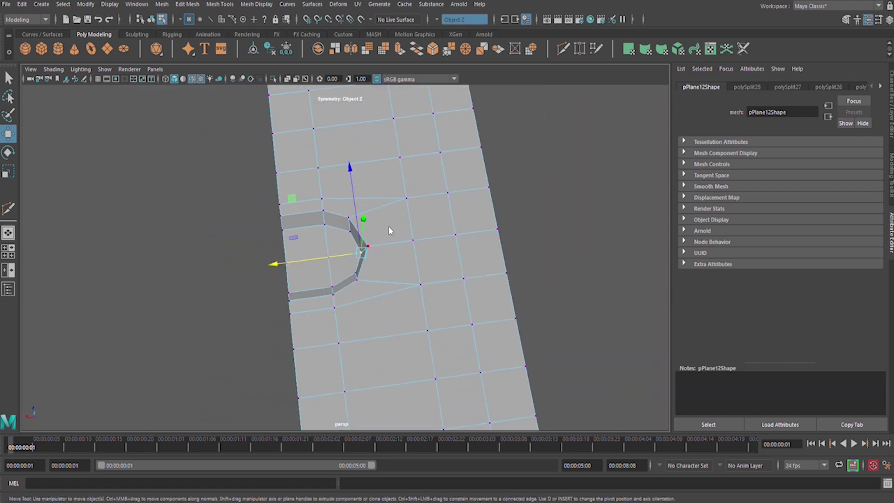
Duplicate the recessed half-plane beside the original along X and freeze the copy's transformations
left_click(510, 196)
left_click(332, 256)
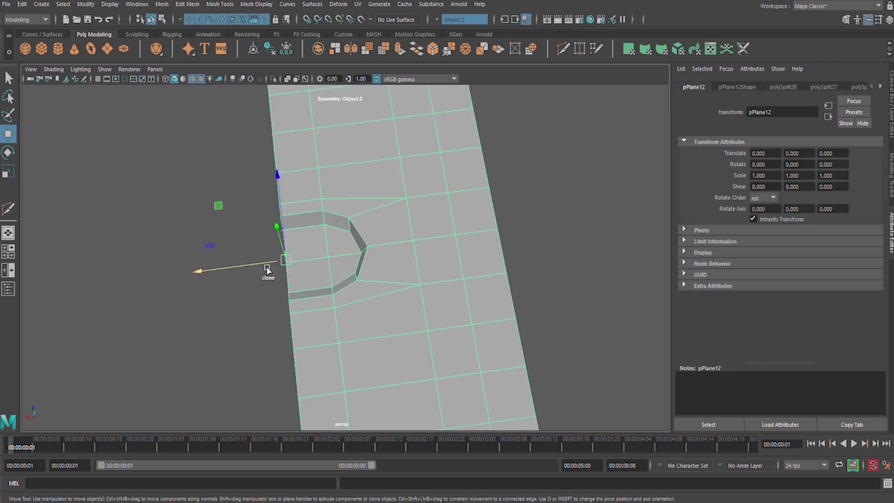
left_click_drag(267, 267, 5, 281, "shift")
mouse_move(323, 289)
middle_mouse_down("alt")
mouse_move(373, 289)
mouse_move(476, 263)
middle_mouse_up("alt")
left_click(287, 49)
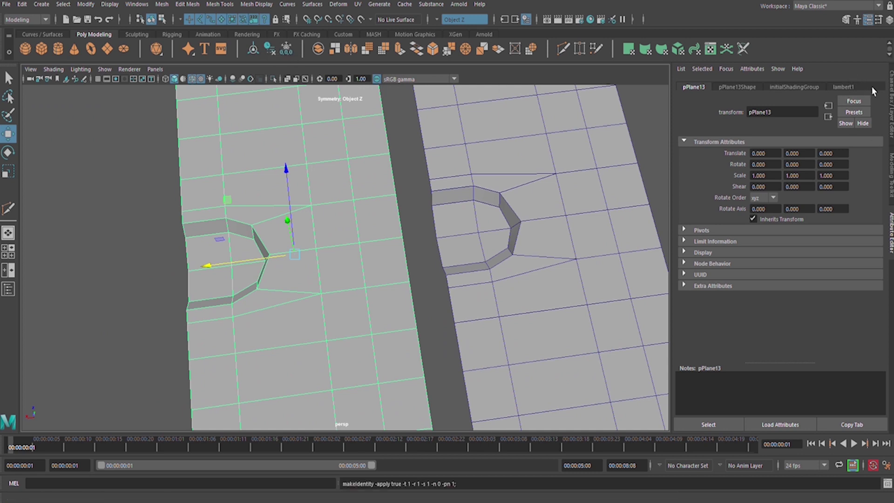
Mirror the copy by setting its Scale X to -1 and move it against the original half's open edge
left_click(890, 20)
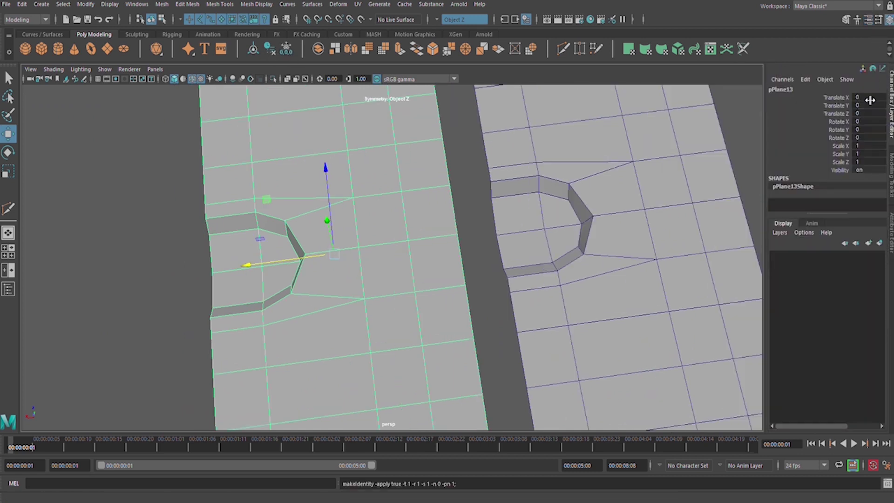
left_click(867, 162)
left_click(870, 145)
key("Return")
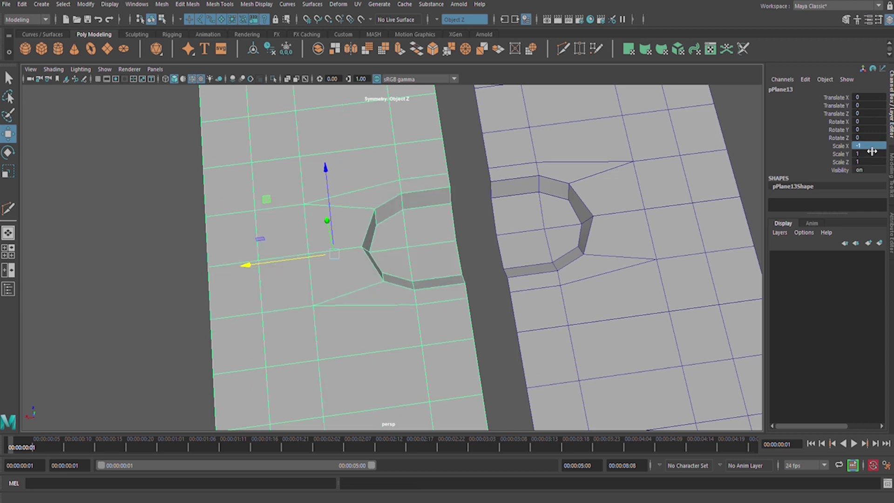
left_click_drag(319, 265, 366, 277)
Combine the two mirrored halves into a single mesh
left_click_drag(449, 147, 609, 366)
scroll(561, 272, "down", 3)
left_click_drag(561, 271, 505, 294, "alt")
middle_click_drag(506, 295, 441, 213, "alt")
right_click_drag(442, 214, 524, 240, "alt")
middle_click_drag(524, 240, 507, 268, "alt")
left_click(318, 50)
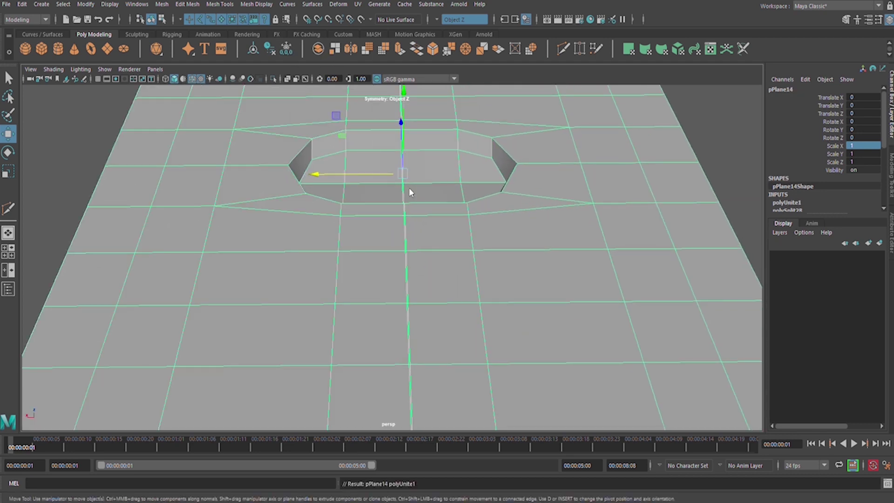
Merge the overlapping vertices along the centre seam of the combined plane
right_click_drag(369, 199, 342, 198)
scroll(383, 188, "down", 5)
left_click_drag(411, 223, 411, 200, "alt")
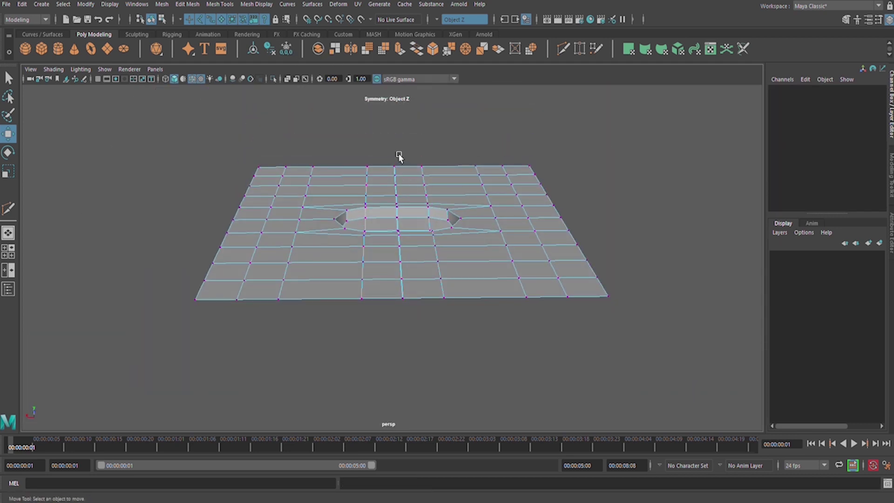
left_click_drag(419, 347, 419, 348)
scroll(397, 224, "up", 5)
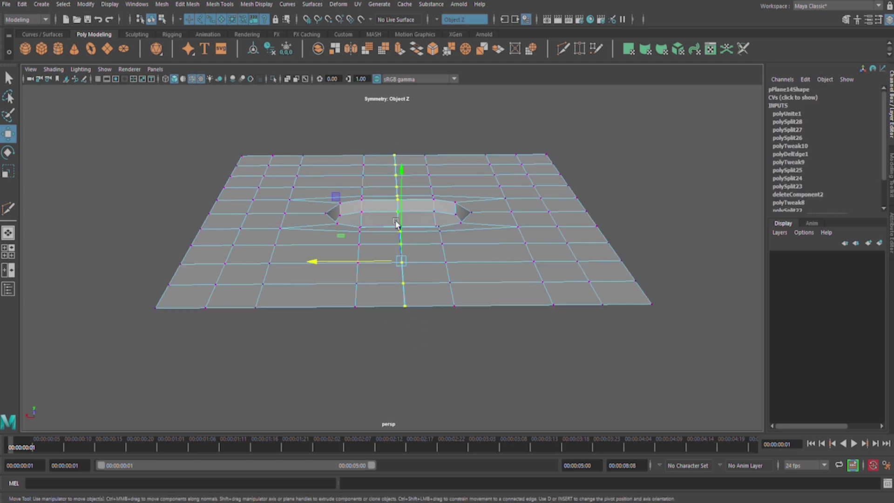
mouse_move(409, 243)
left_mouse_down("alt")
mouse_move(471, 275)
mouse_move(518, 282)
mouse_move(428, 242)
left_mouse_up("alt")
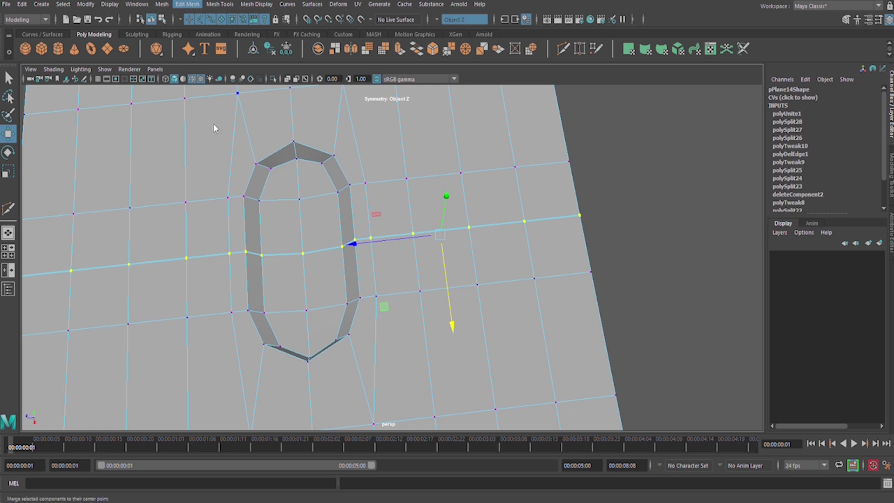
left_click(212, 111)
Delete the centre seam edge loop together with its vertices
right_click_drag(405, 241, 413, 182)
double_click(408, 233)
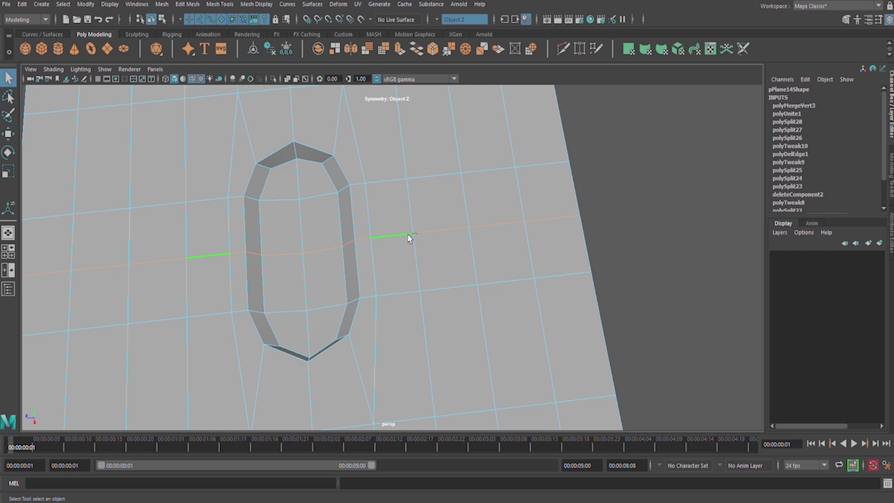
key("ctrl+Delete")
scroll(383, 282, "down", 3)
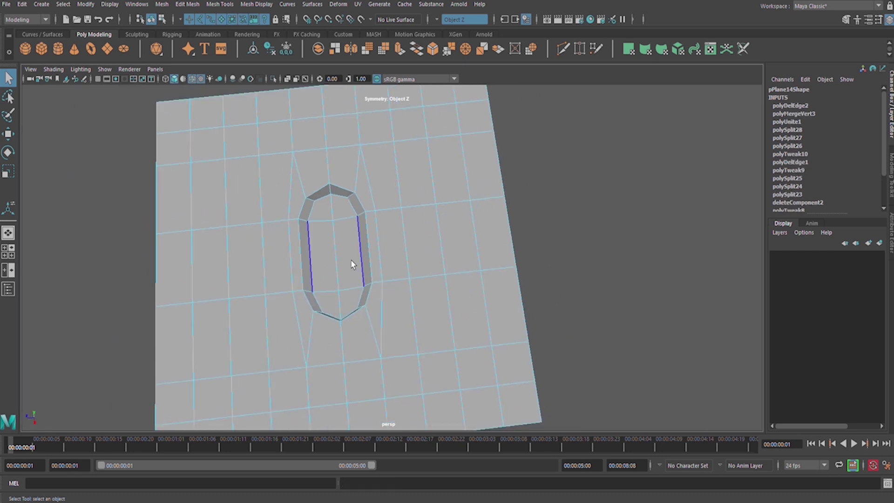
left_click_drag(351, 261, 429, 265, "alt")
middle_click_drag(413, 274, 415, 246, "alt")
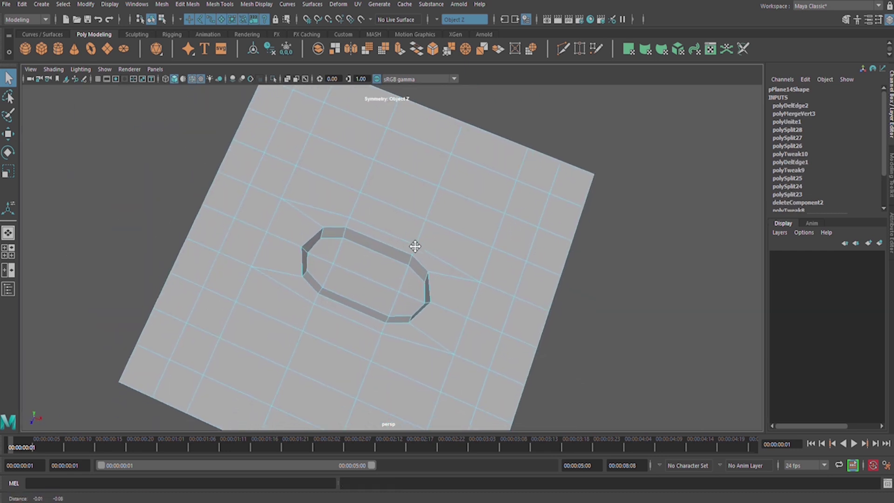
Examine the recess in smooth preview with the wireframe overlay off, and return to the unsmoothed display
left_click(479, 208)
left_click_drag(479, 207, 485, 289, "alt")
key("3")
scroll(476, 267, "down", 4)
left_click(643, 228)
left_click(200, 83)
scroll(382, 278, "up", 3)
scroll(382, 279, "down", 2)
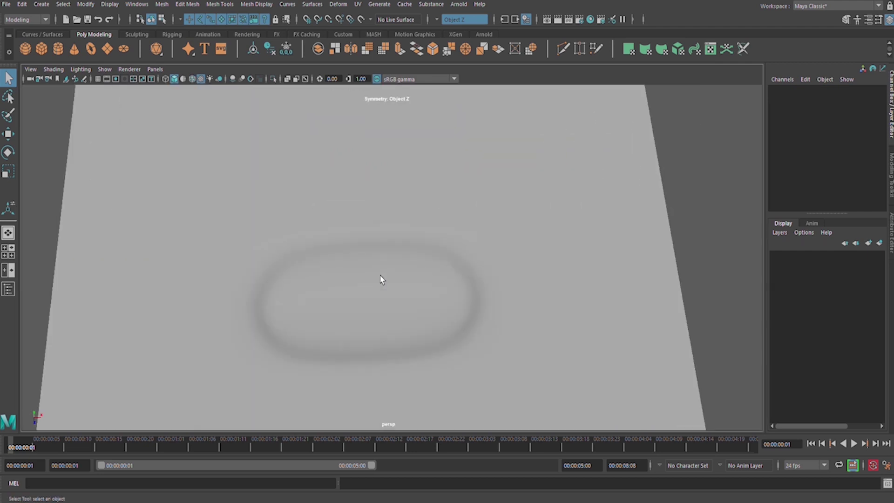
left_click_drag(381, 279, 475, 298, "alt")
left_click(416, 247)
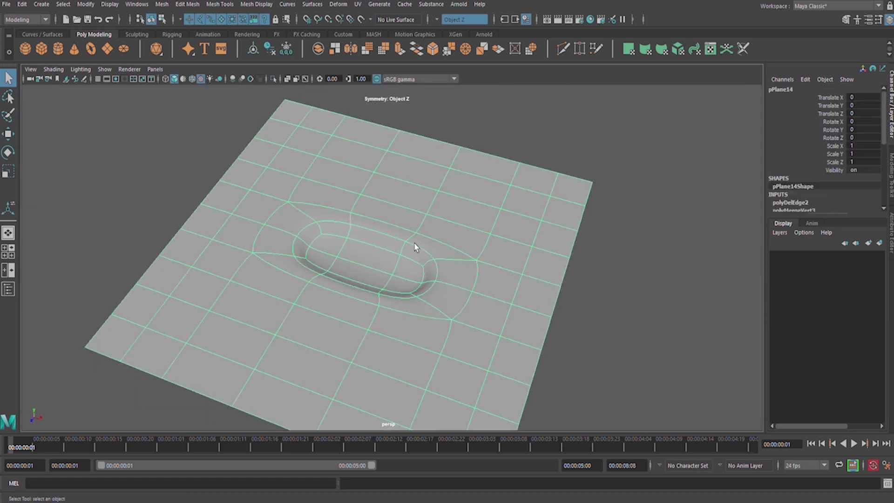
key("1")
mouse_move(416, 248)
left_mouse_down("alt")
mouse_move(425, 244)
mouse_move(422, 263)
left_mouse_up("alt")
right_click_drag(422, 263, 442, 264, "alt")
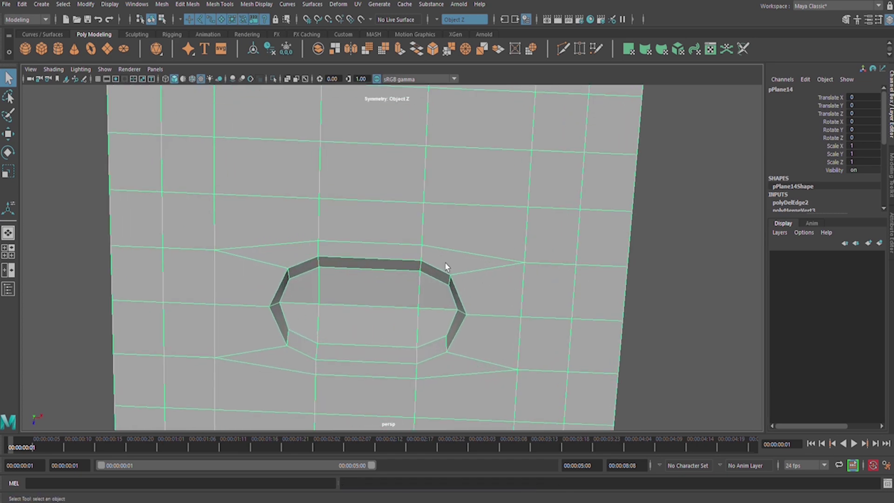
middle_click_drag(441, 264, 454, 187, "alt")
Undo the deletion of the centre seam edge loop
key("ctrl+z")
key("ctrl+z")
key("ctrl+z")
key("ctrl+z")
key("ctrl+z")
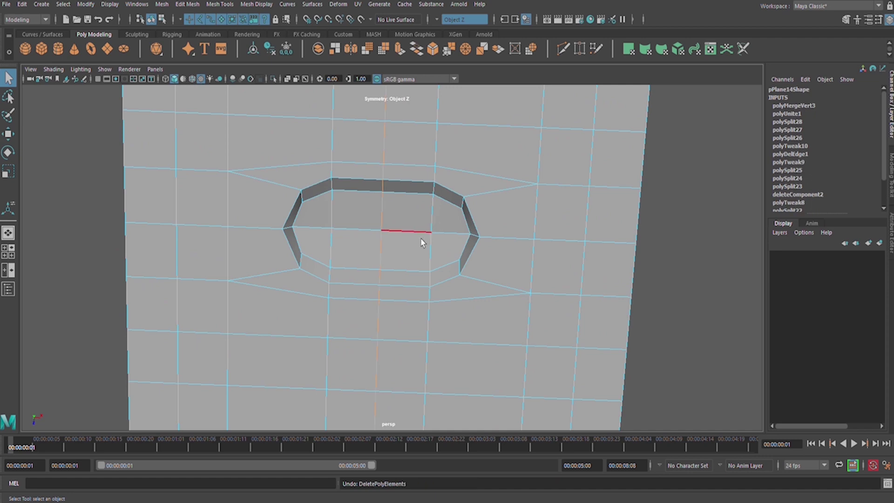
Move the wall, rim and border vertices on the centre seam symmetrically outward along Z to make the recess oval
left_click_drag(419, 242, 527, 233, "alt")
right_click_drag(434, 231, 422, 232)
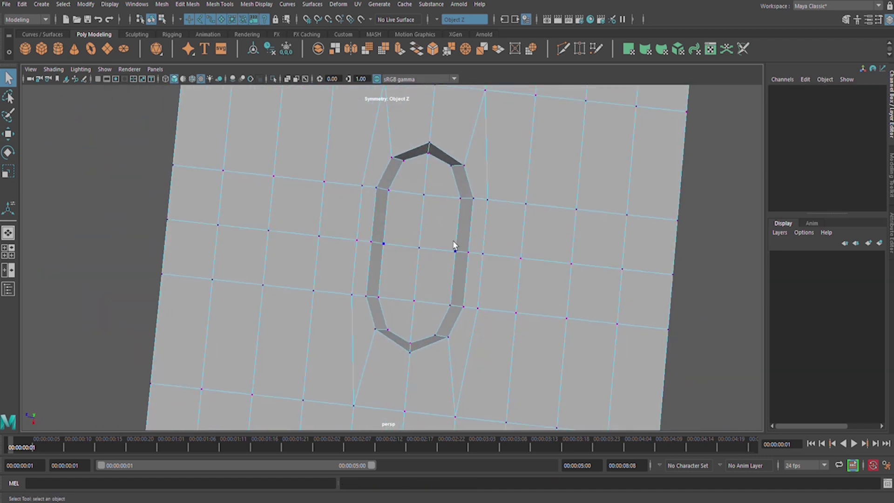
left_click_drag(499, 289, 497, 286)
key("w")
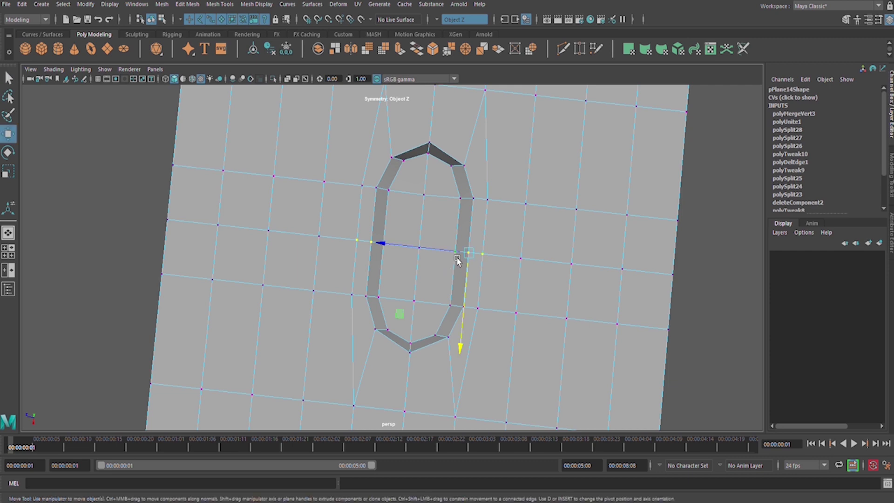
left_click_drag(429, 253, 434, 255)
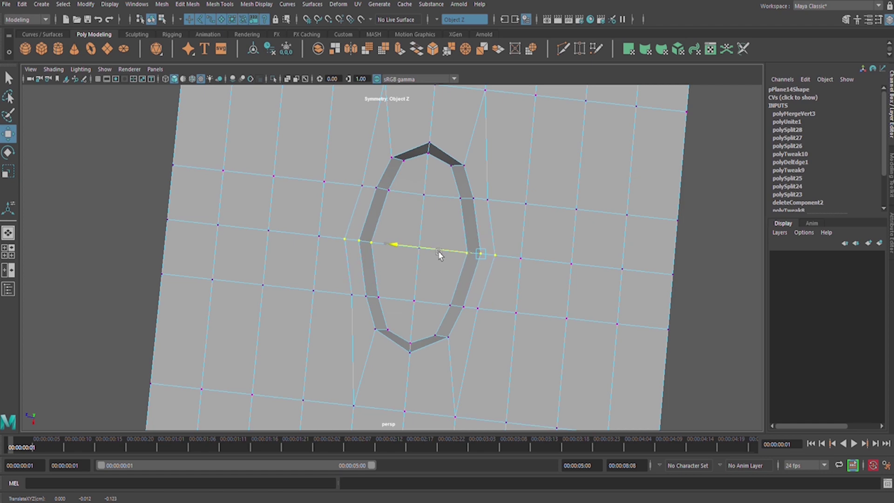
left_click_drag(442, 255, 446, 215, "alt")
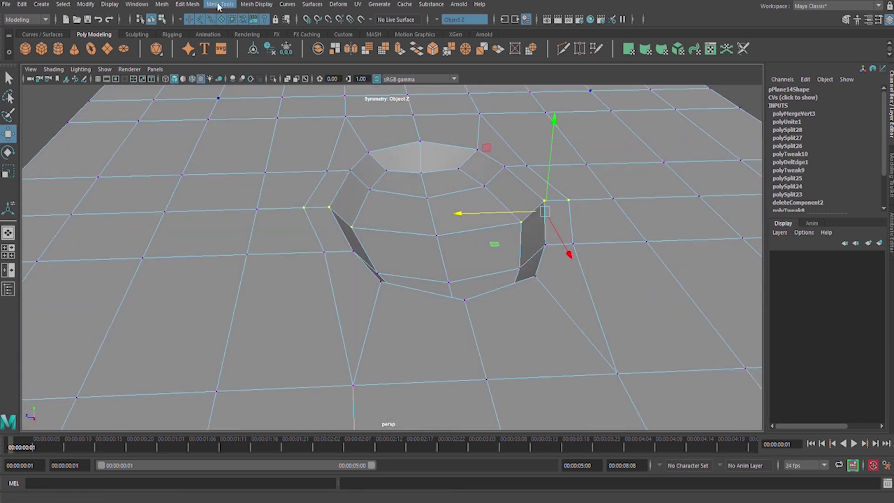
Insert a supporting edge loop around the recess wall just below the rim with Multi-Cut
left_click(238, 102)
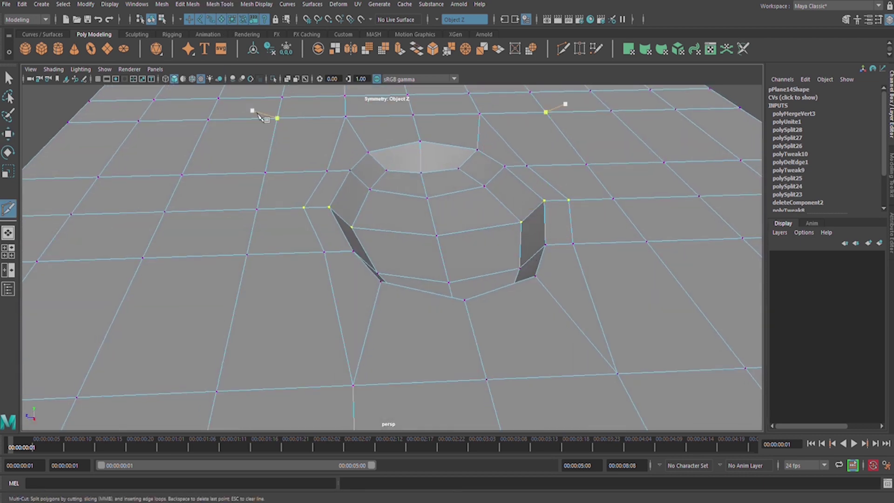
left_click(426, 153, "ctrl")
key("w")
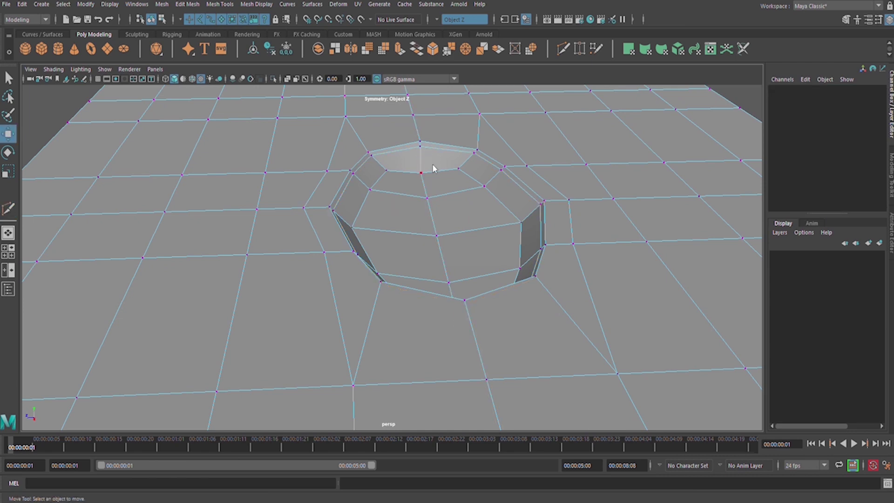
Turn on smooth preview for the plane in object mode and examine the oval recess
right_click_drag(433, 166, 417, 198)
left_click_drag(417, 197, 401, 271, "alt")
key("3")
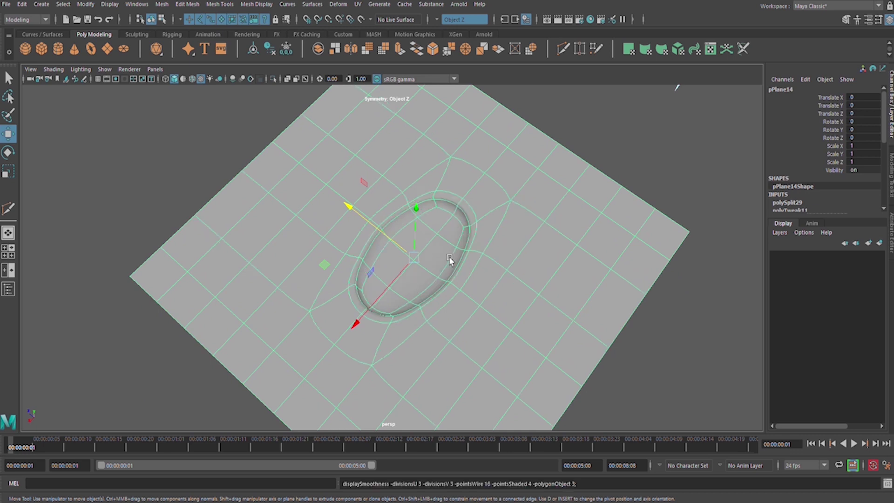
left_click(619, 143)
right_click_drag(586, 174, 530, 208, "alt")
left_click_drag(530, 208, 596, 237, "alt")
scroll(563, 319, "up", 5)
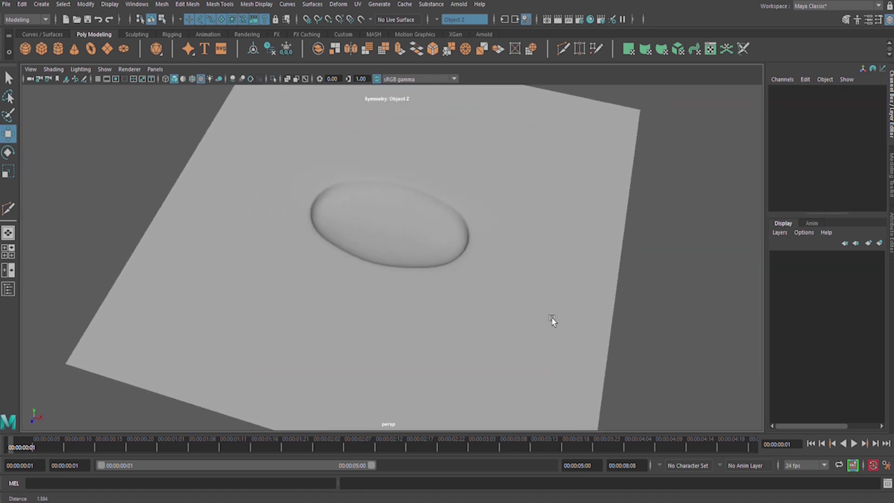
left_click_drag(563, 320, 509, 259, "alt")
scroll(365, 198, "down", 8)
Frame the reference image to examine its TF card slot, and return to the modelled plane for comparison
left_click(84, 303)
key("f")
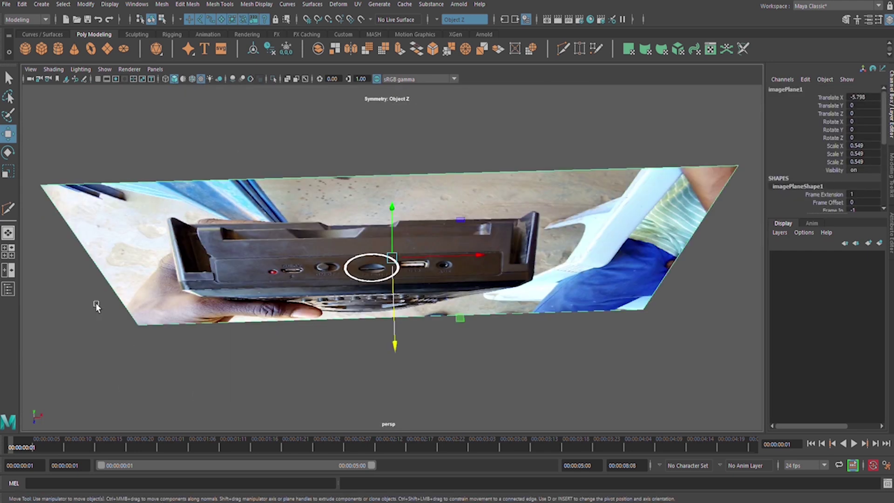
scroll(346, 321, "up", 6)
scroll(346, 321, "down", 6)
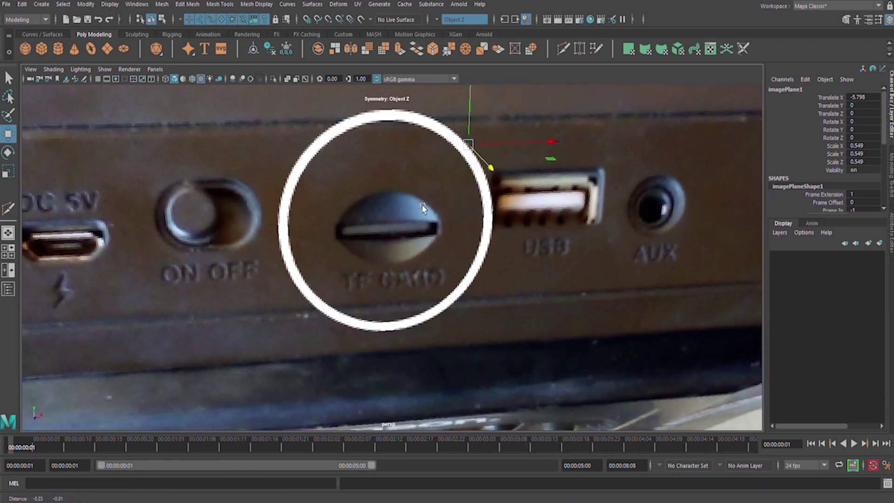
scroll(424, 235, "down", 6)
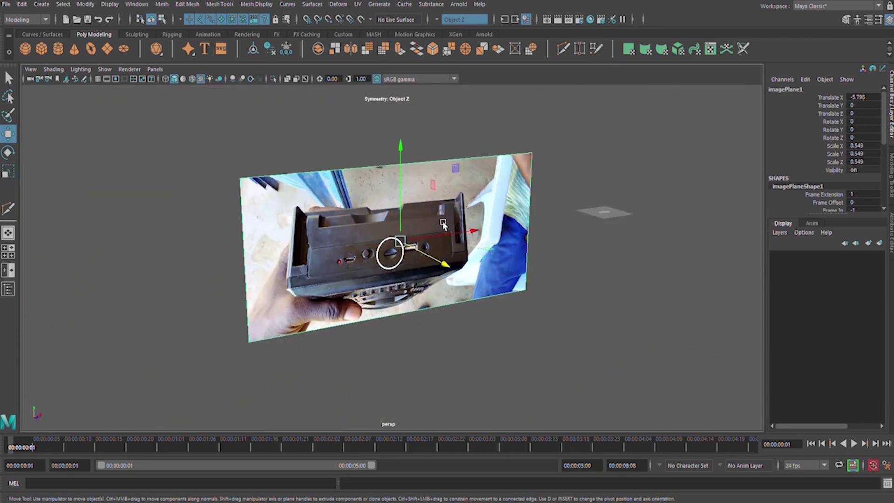
middle_click_drag(577, 224, 437, 248, "alt")
scroll(437, 248, "down", 1)
left_click(465, 243)
key("f")
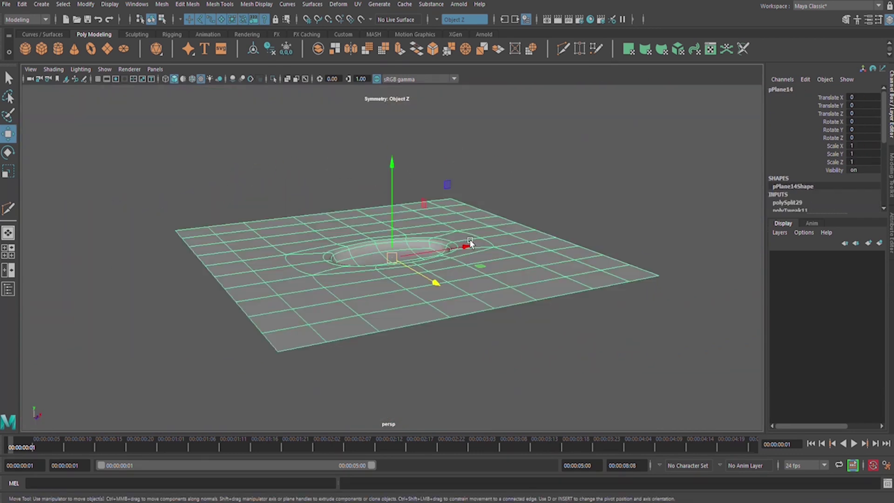
Examine the smoothed oval recess and its topology from several angles
scroll(658, 135, "up", 5)
left_click(689, 114)
mouse_move(565, 198)
left_mouse_down("alt")
mouse_move(547, 240)
mouse_move(568, 212)
left_mouse_up("alt")
right_click_drag(568, 212, 433, 229, "alt")
left_click_drag(431, 228, 373, 250, "alt")
scroll(425, 245, "up", 3)
left_click(433, 252)
key("F9")
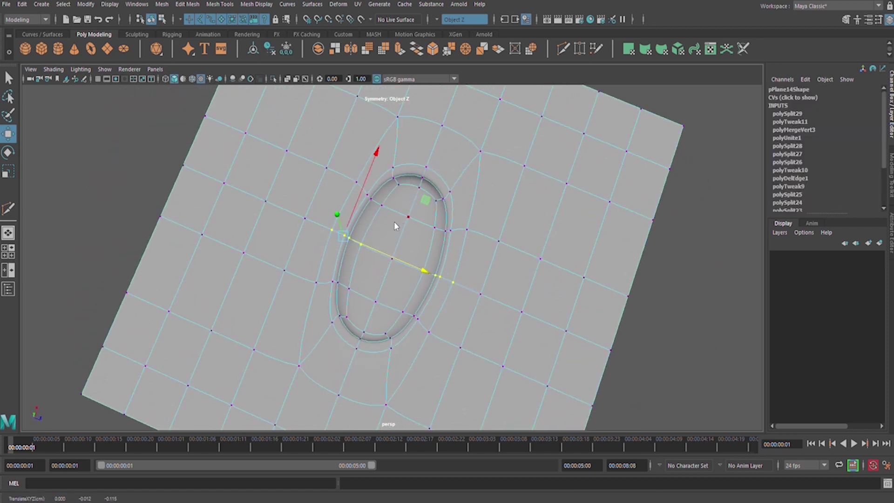
key("F8")
left_click_drag(438, 200, 394, 228, "alt")
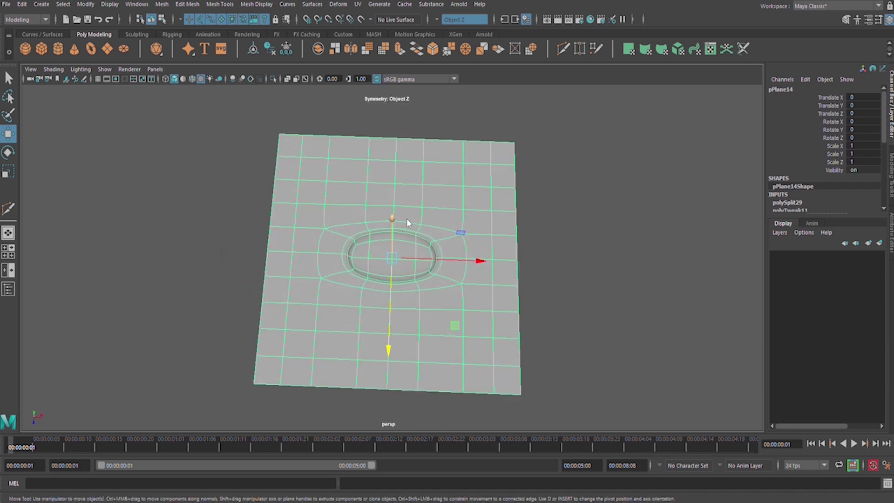
left_click(568, 185)
left_click_drag(339, 261, 482, 279, "alt")
right_click_drag(467, 258, 251, 242, "alt")
left_click_drag(251, 274, 353, 250, "alt")
right_click_drag(354, 250, 542, 340, "alt")
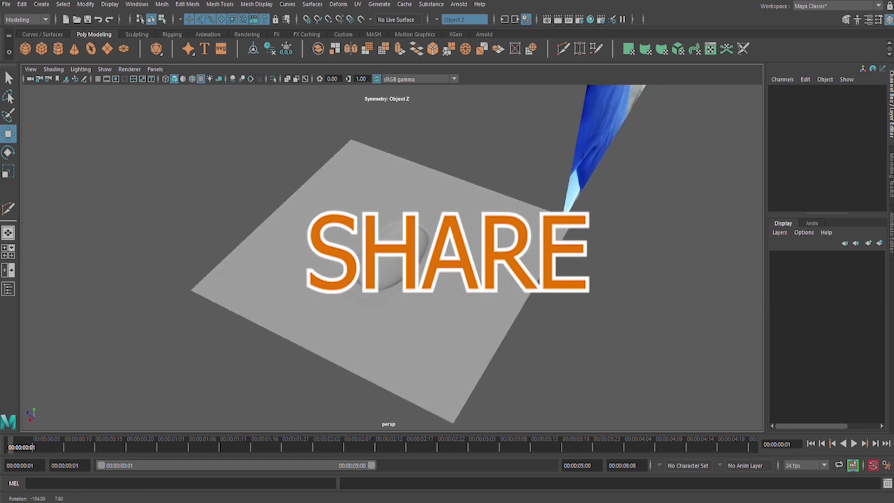